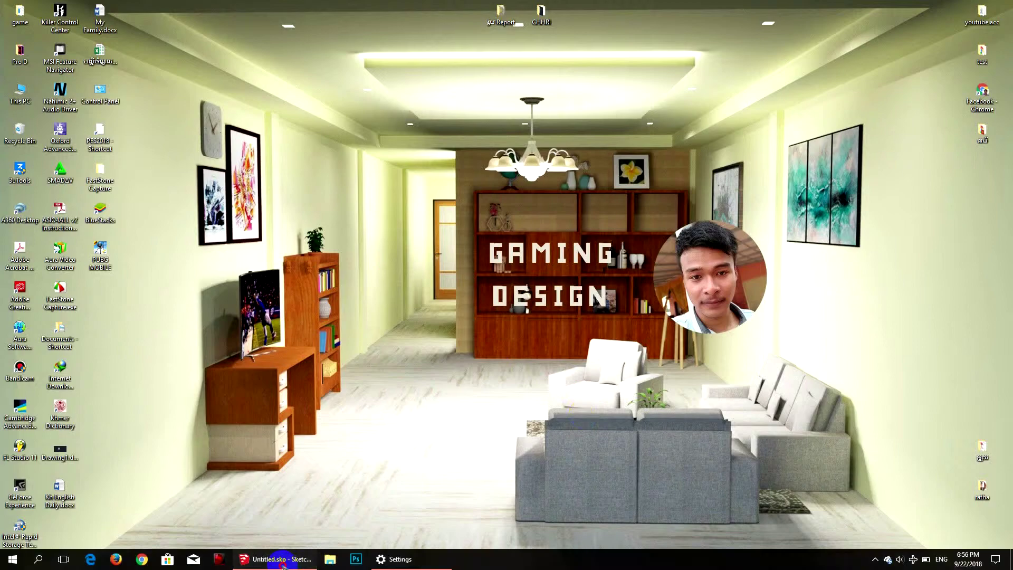
- Restore the SketchUp window showing the Untitled.skp container-house model
click(259, 559)
- Orbit to a frontal view of the side wall holding the window openings
scroll(241, 352, down, 5)
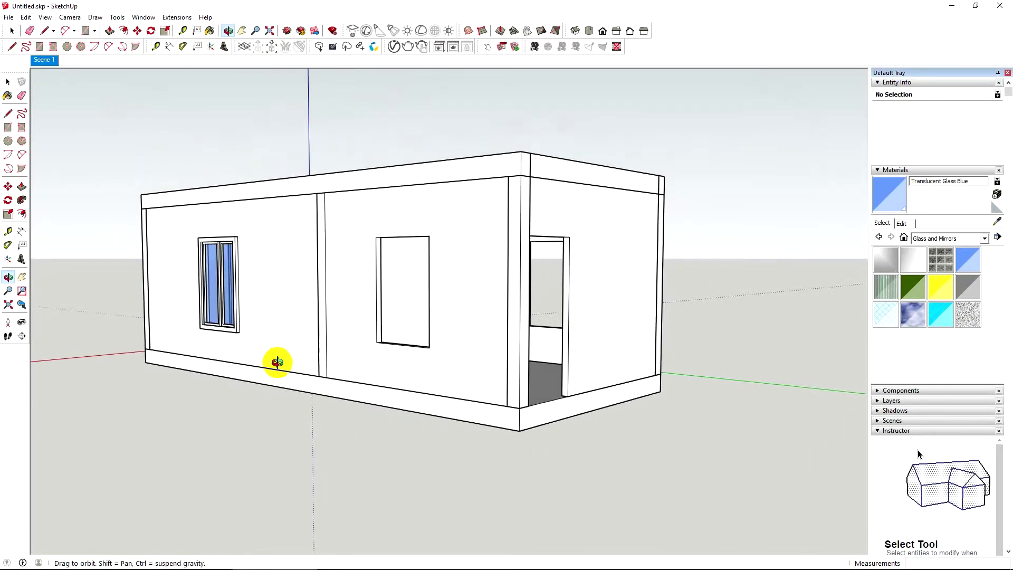
middle_drag(276, 358, 284, 366)
scroll(253, 274, up, 5)
middle_drag(252, 273, 372, 278)
scroll(373, 277, down, 5)
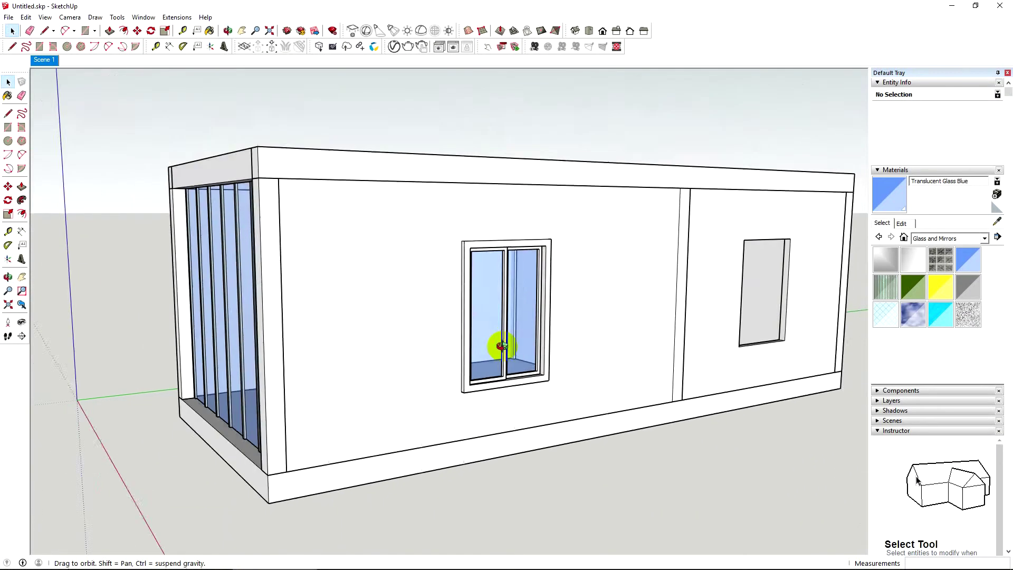
scroll(502, 344, up, 2)
scroll(452, 355, up, 3)
click(470, 339)
mouse_move(470, 339)
middle_down()
mouse_move(464, 295)
mouse_move(346, 323)
mouse_move(243, 323)
mouse_move(429, 310)
middle_up()
scroll(356, 317, up, 3)
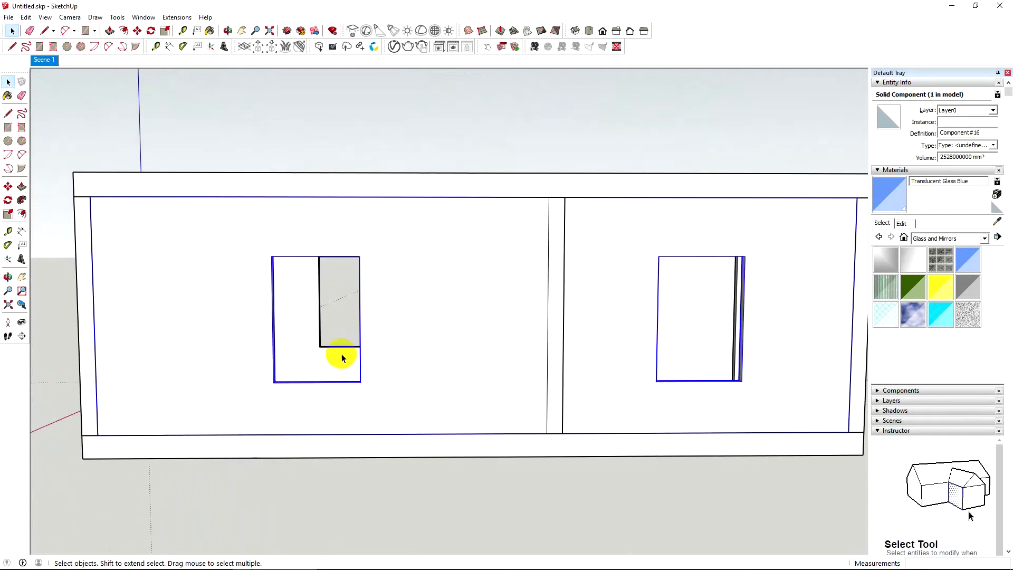
scroll(373, 339, down, 2)
mouse_move(373, 340)
middle_down()
mouse_move(423, 337)
mouse_move(301, 328)
middle_up()
- Draw a helper line beside the opening, then erase the stray lines there
key(l)
scroll(421, 301, up, 4)
click(421, 301)
middle_drag(477, 301, 525, 287)
click(538, 291)
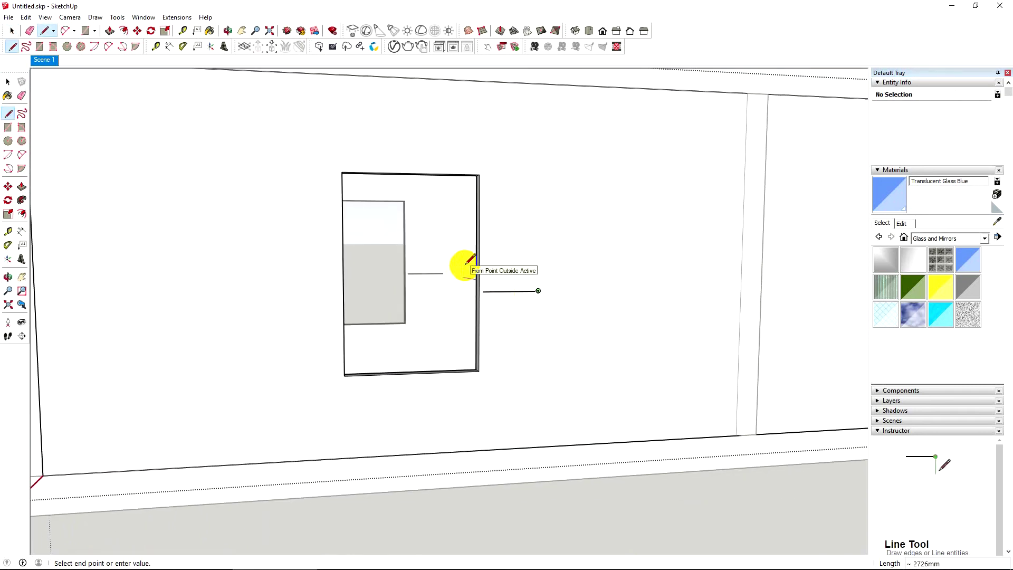
key(Escape)
key(e)
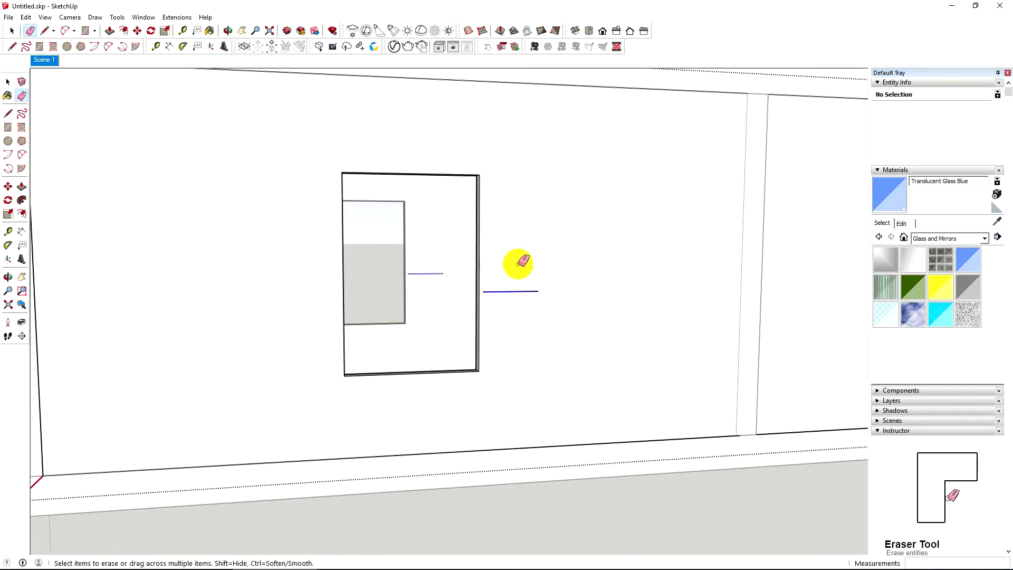
middle_drag(522, 262, 479, 294)
key(space)
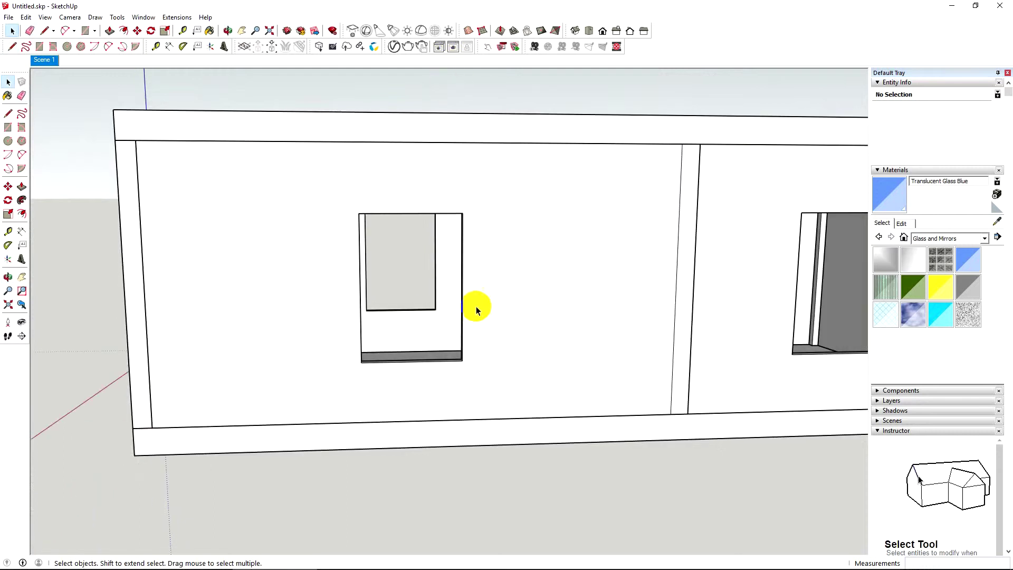
- Explode the wall component into loose, editable geometry
right_click(504, 290)
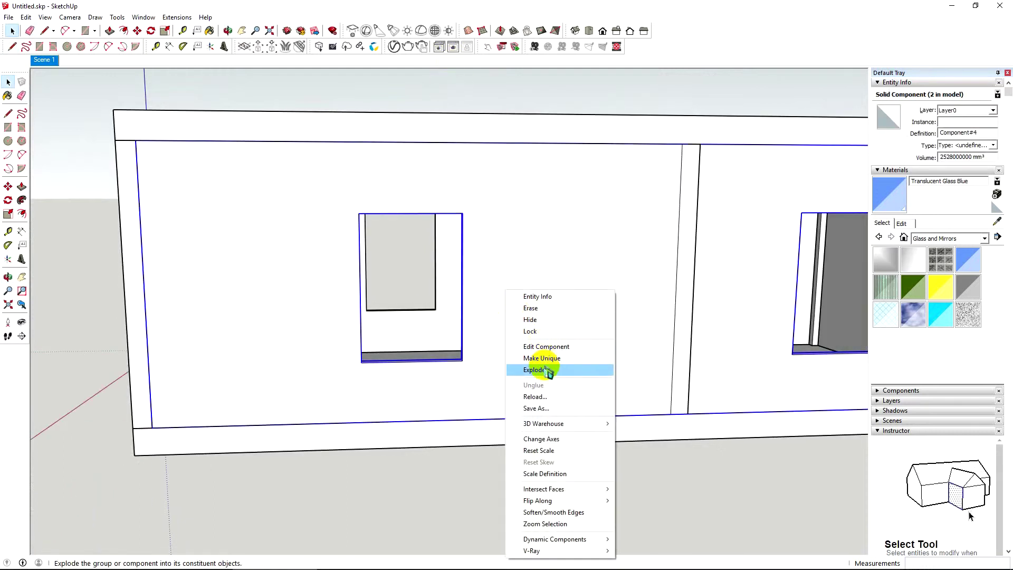
click(547, 370)
middle_drag(505, 326, 485, 328)
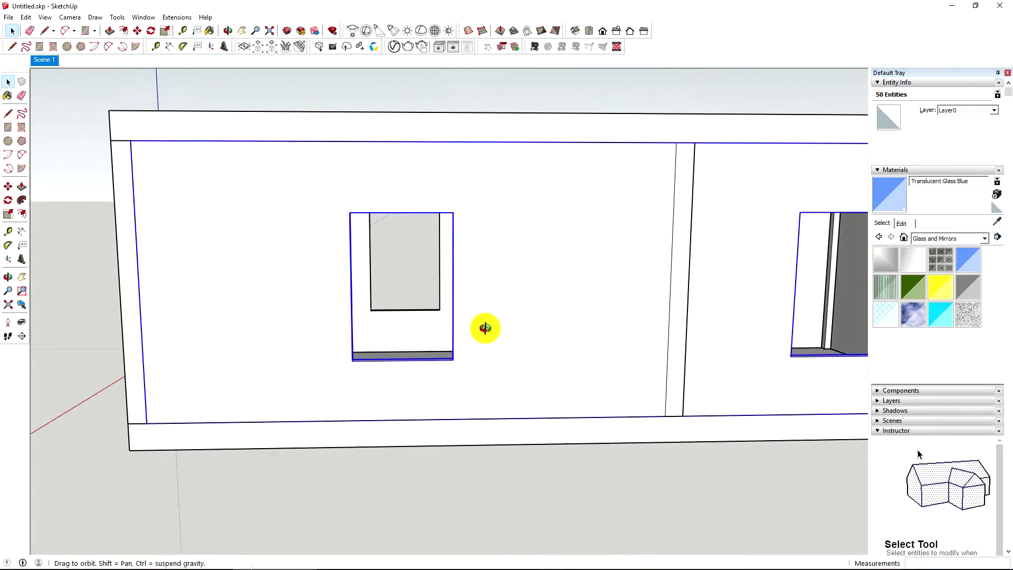
scroll(442, 316, up, 5)
- Offset the opening's top, left and bottom edges about 80mm outward as a frame outline
middle_drag(431, 296, 422, 329)
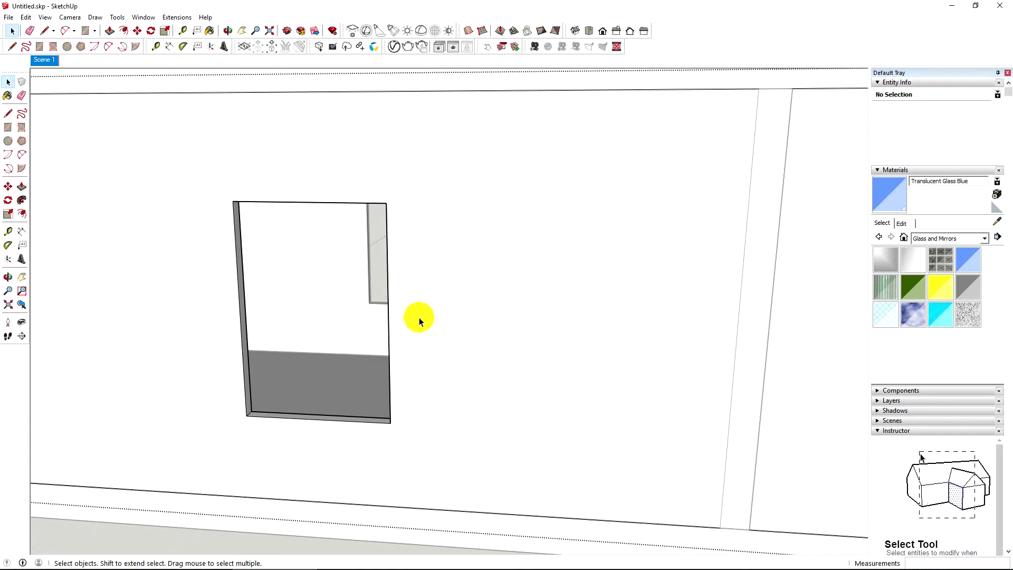
click(335, 203)
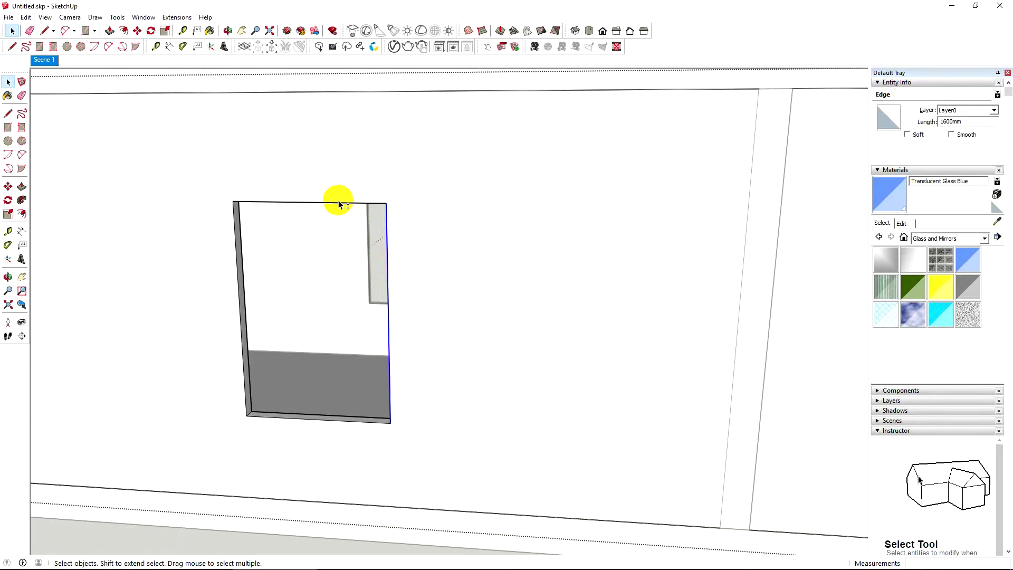
ctrl+click(236, 271)
ctrl+click(343, 426)
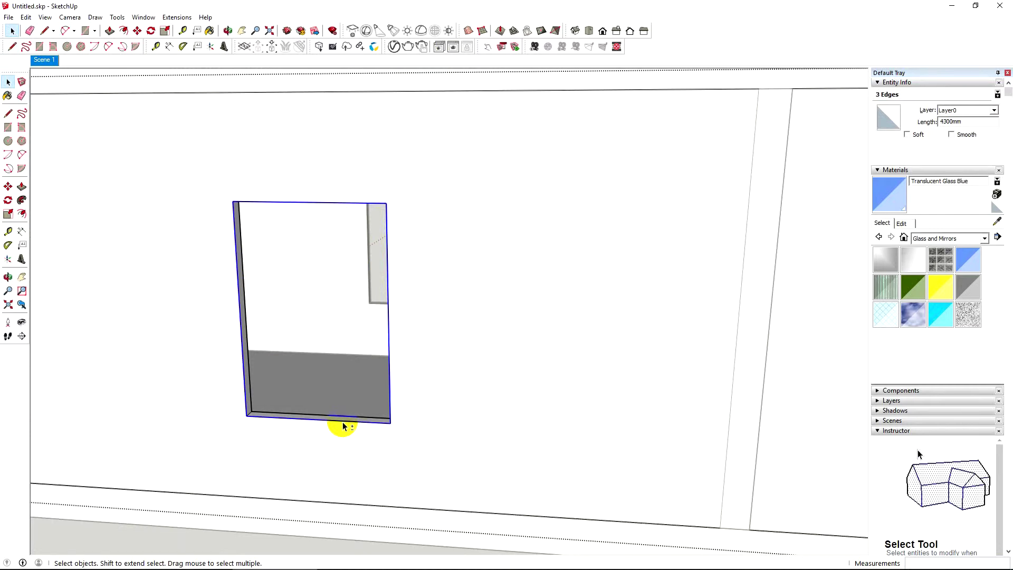
key(f)
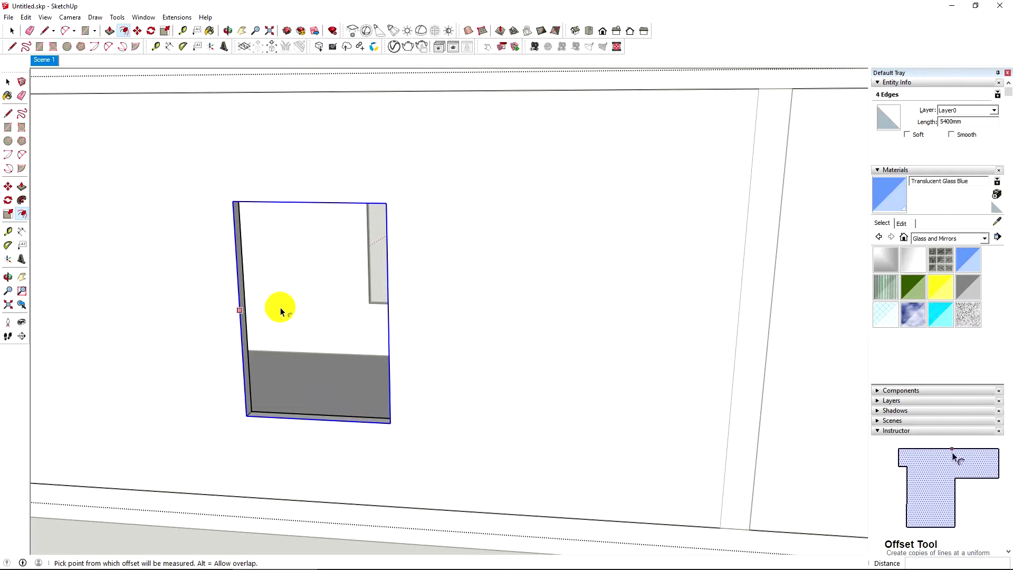
click(389, 313)
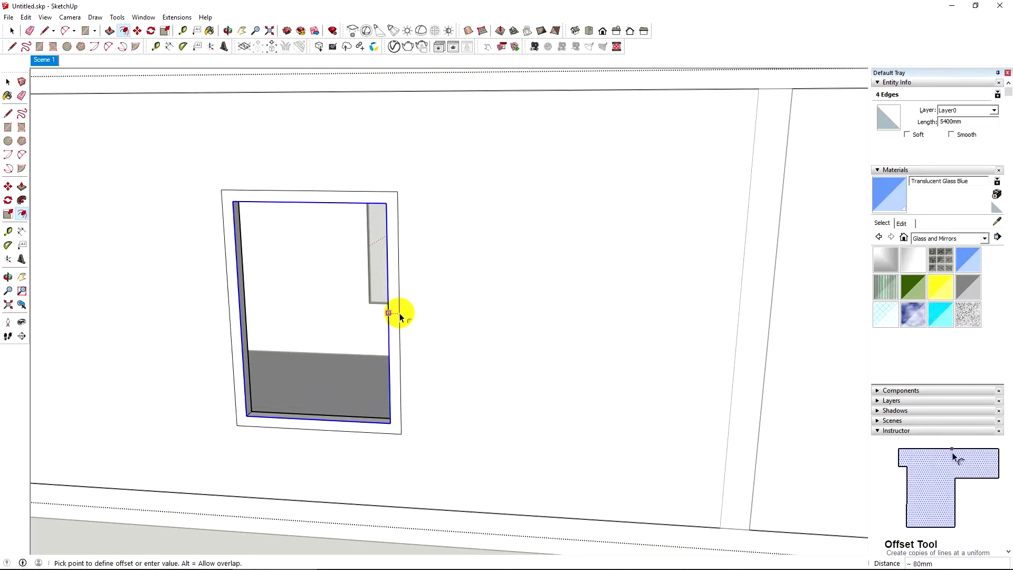
click(401, 317)
scroll(389, 294, up, 2)
scroll(425, 294, down, 1)
key(space)
- Select all edges of the new frame outline
scroll(333, 323, down, 4)
click(333, 323)
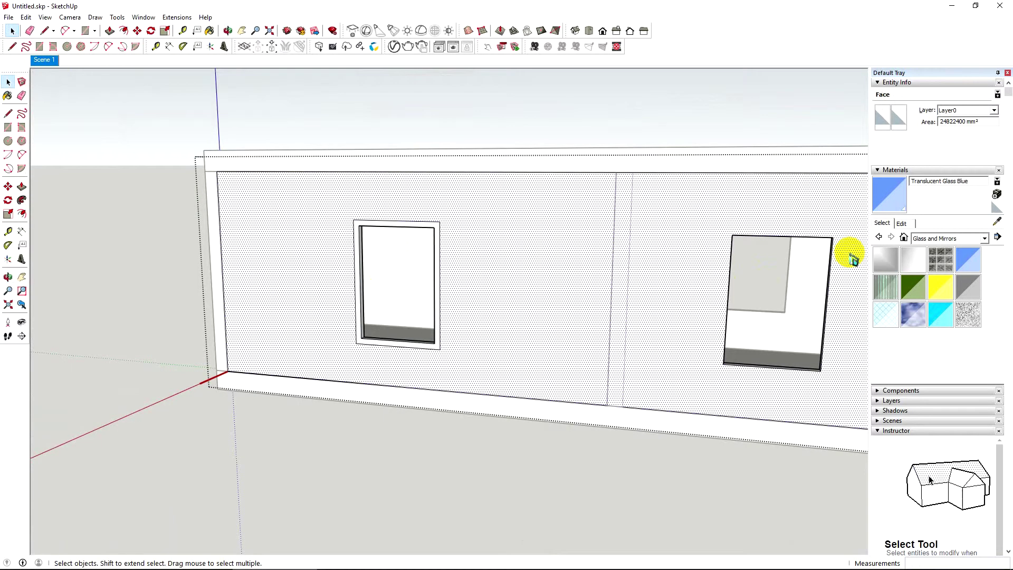
scroll(451, 256, up, 3)
click(433, 237)
shift+click(401, 200)
shift+click(291, 271)
shift+click(410, 407)
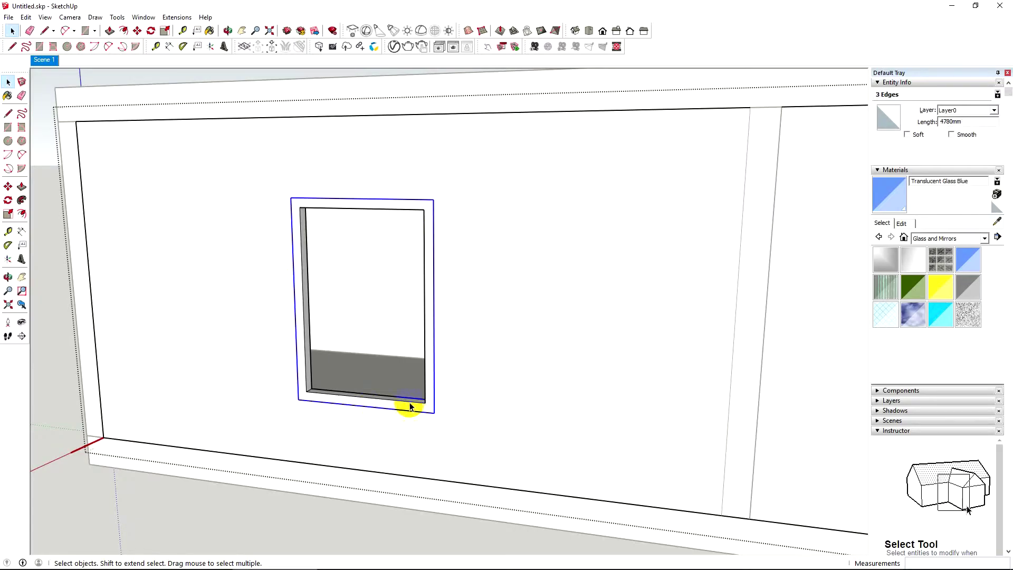
shift+click(434, 306)
- Copy the frame outline with Ctrl-Move so it surrounds the second window opening
key(m)
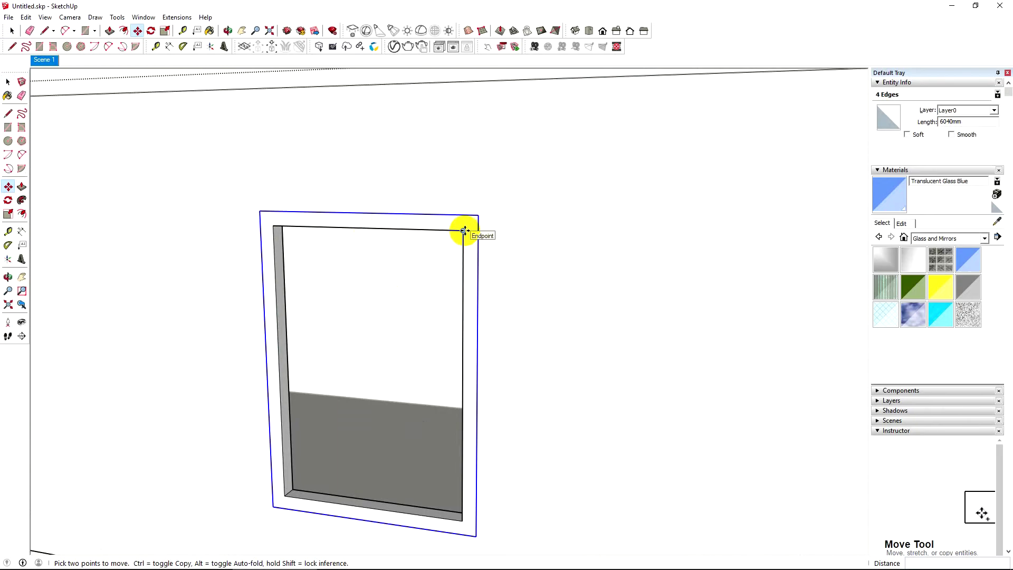
click(463, 231)
key(ctrl)
scroll(248, 255, down, 3)
scroll(249, 256, down, 2)
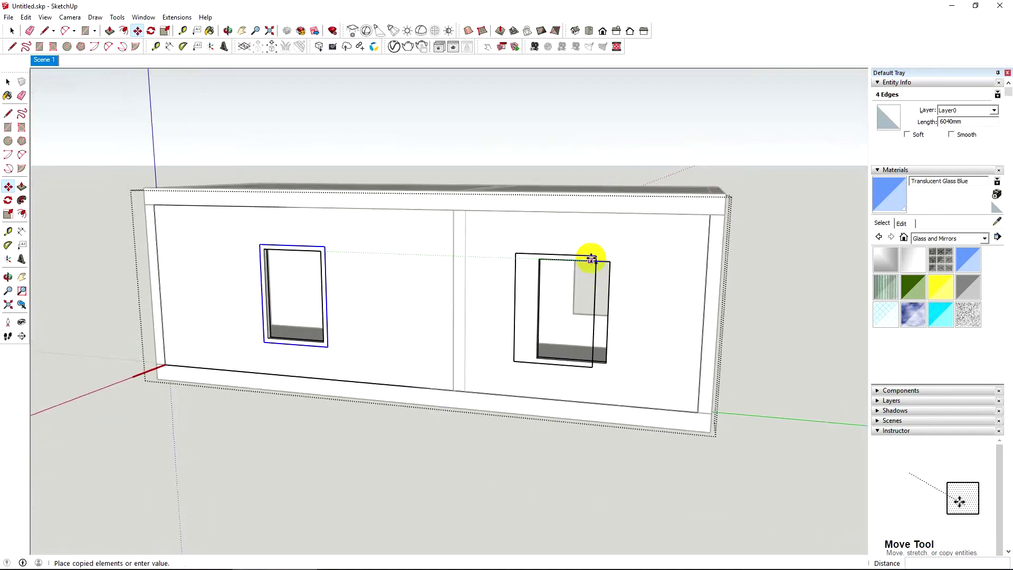
scroll(591, 258, up, 2)
scroll(606, 267, up, 2)
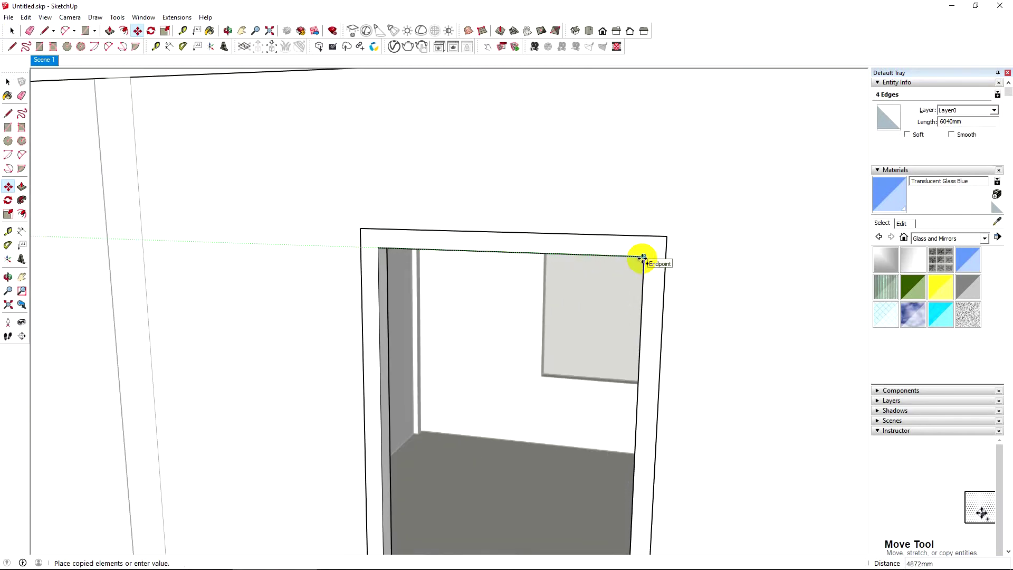
click(642, 258)
scroll(678, 237, down, 3)
scroll(584, 276, down, 3)
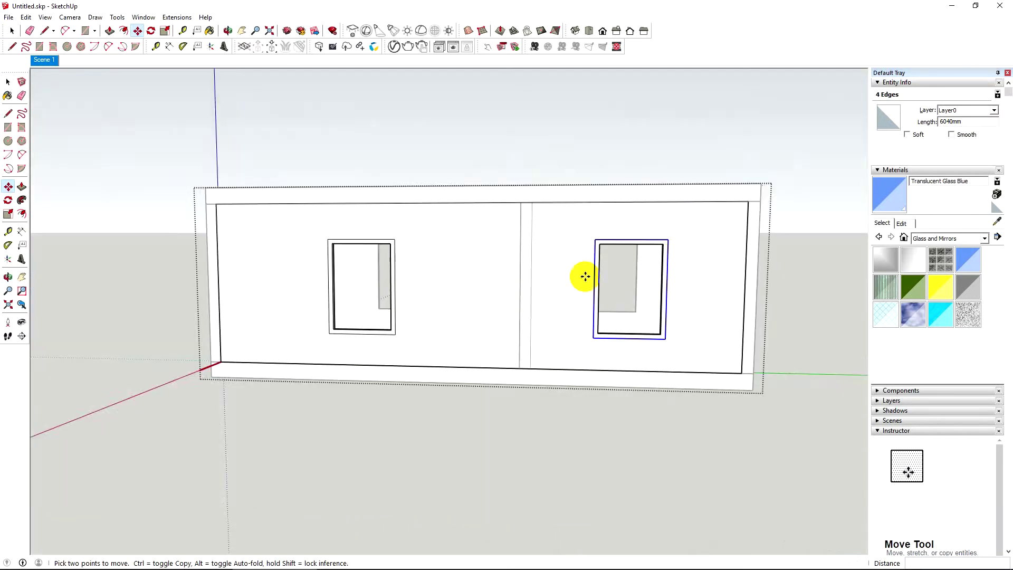
scroll(397, 279, up, 3)
key(space)
- Pull the first window's frame face 60mm out from the wall
click(385, 259)
middle_drag(385, 258, 340, 267)
key(p)
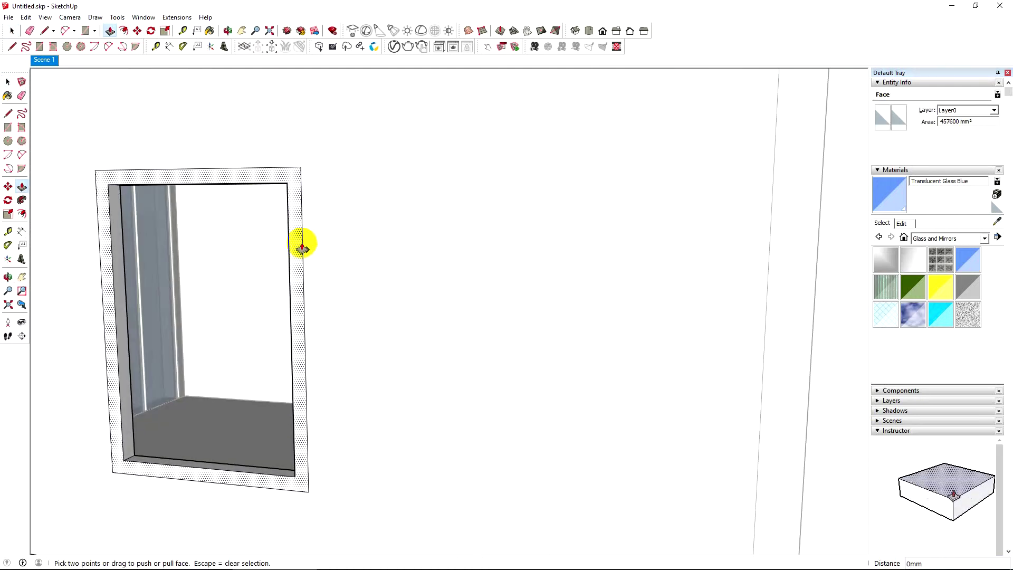
click(297, 242)
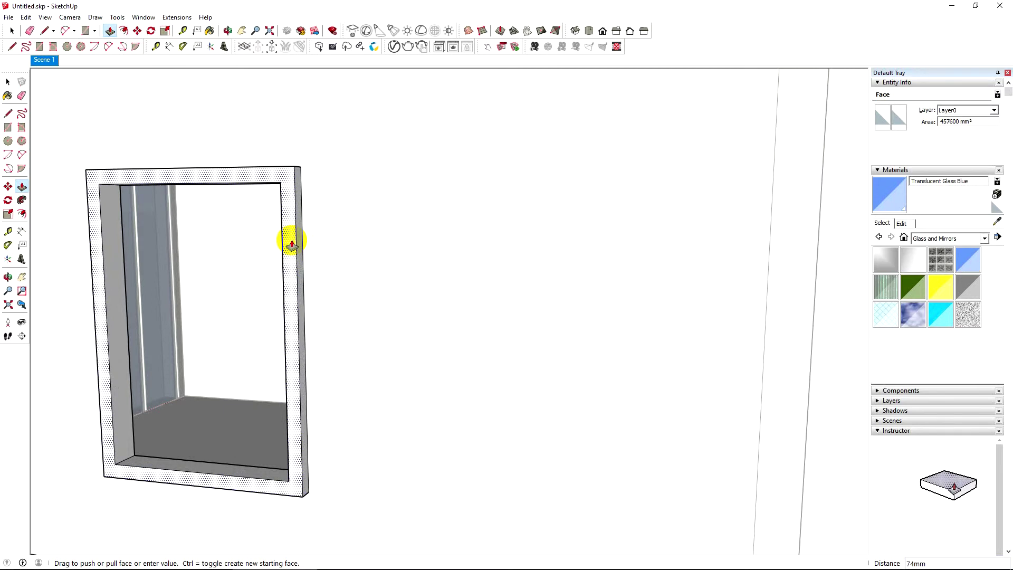
text(60)
key(Return)
scroll(197, 283, down, 5)
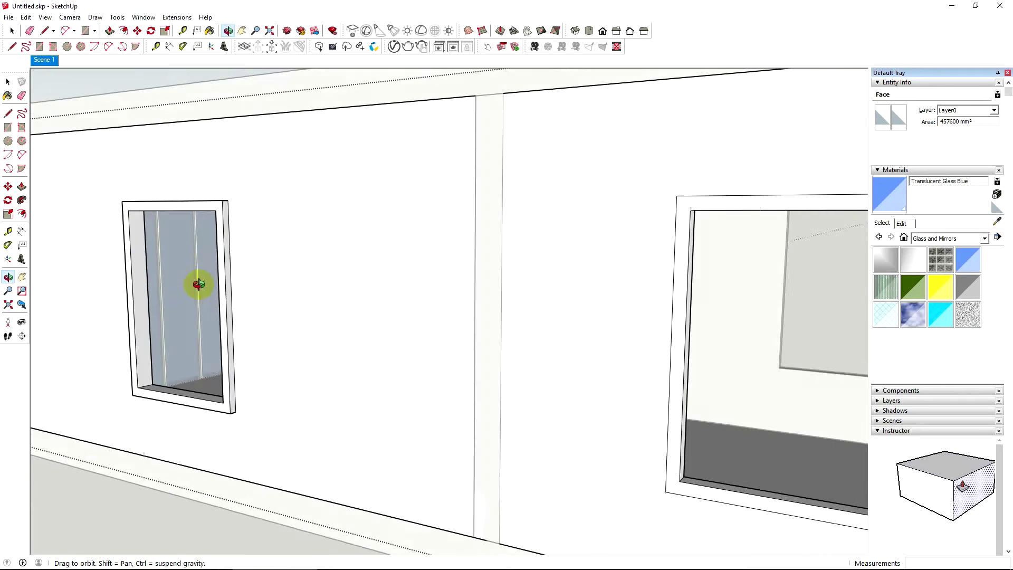
- Pull the second window's frame out by the same 60mm
middle_drag(197, 283, 256, 285)
scroll(528, 305, down, 3)
scroll(528, 304, up, 2)
scroll(508, 287, up, 3)
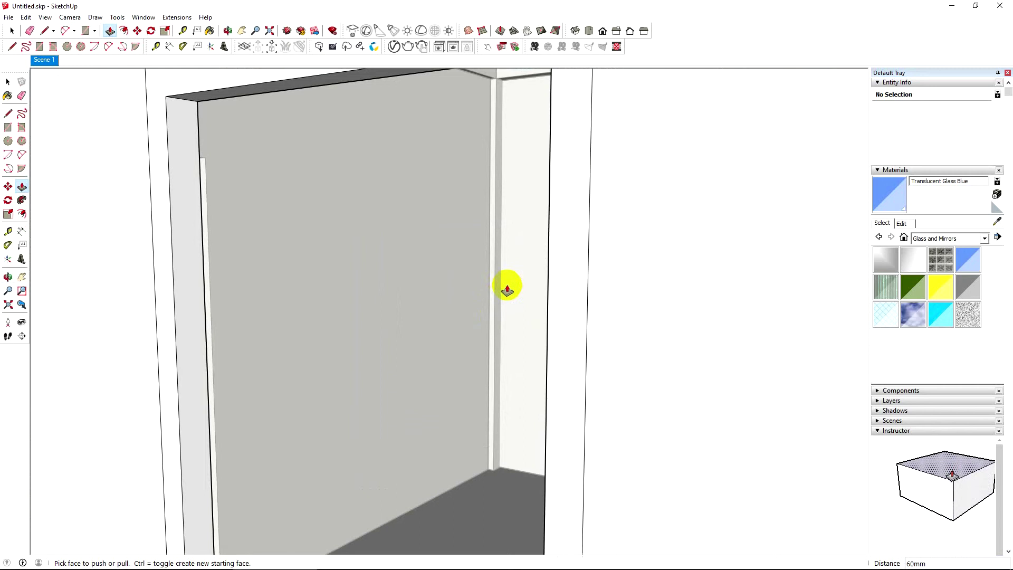
scroll(506, 287, up, 2)
scroll(543, 276, down, 2)
click(571, 278)
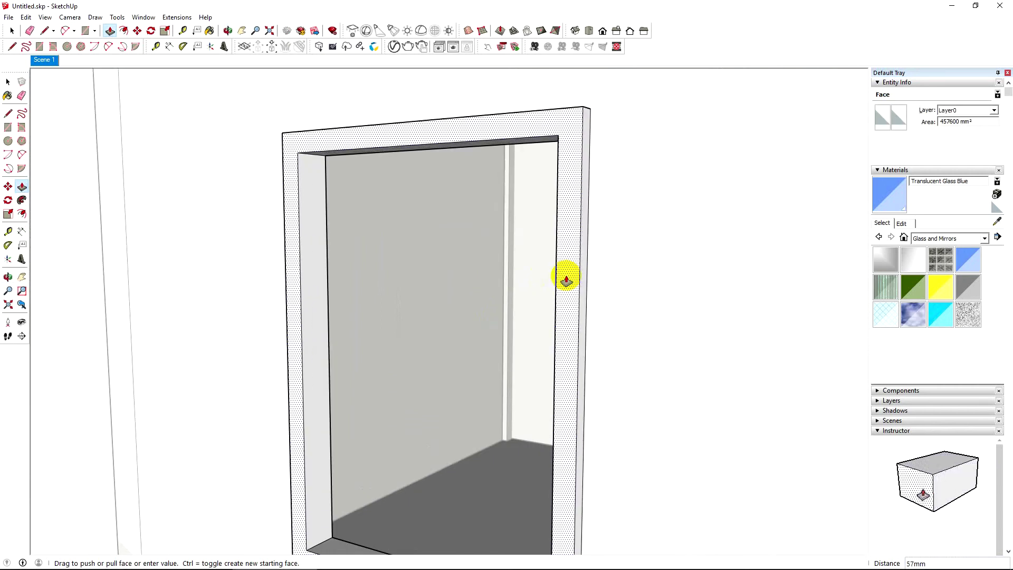
text(60)
key(Return)
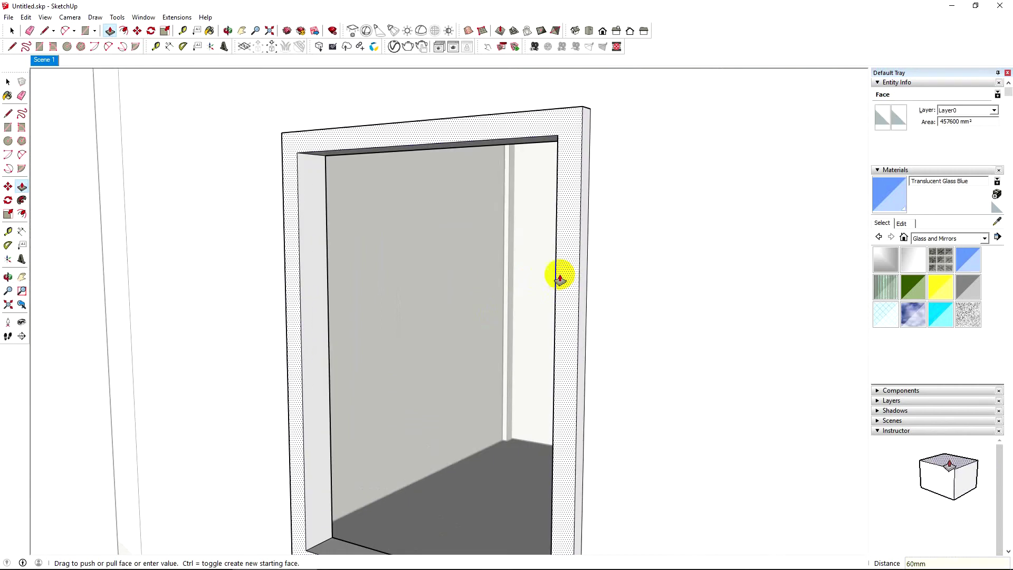
scroll(554, 271, down, 5)
key(space)
mouse_move(419, 271)
middle_down()
mouse_move(357, 283)
mouse_move(544, 211)
middle_up()
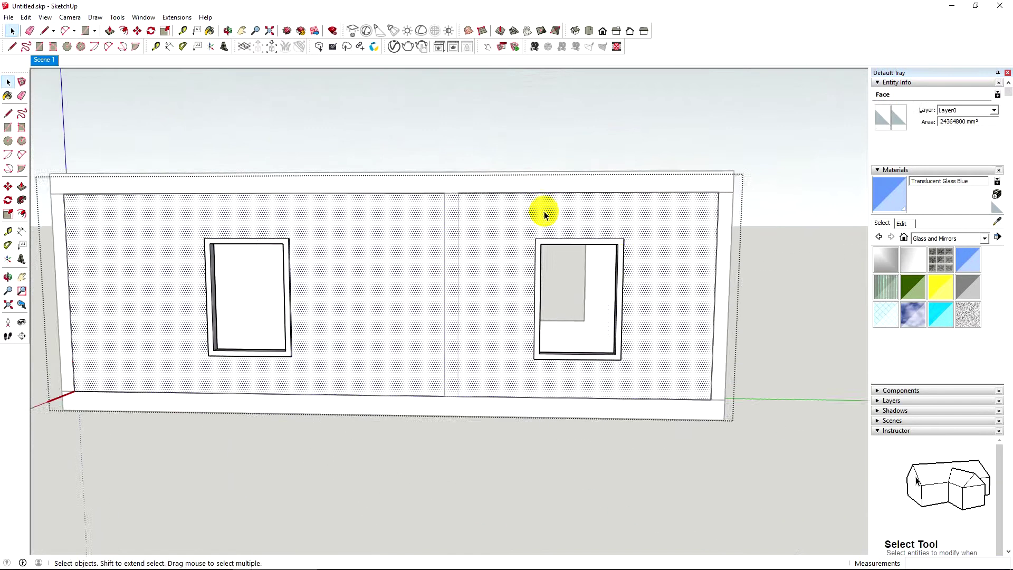
- Orbit the view to look down into the left window opening
scroll(533, 129, down, 3)
scroll(528, 132, down, 1)
scroll(398, 253, up, 3)
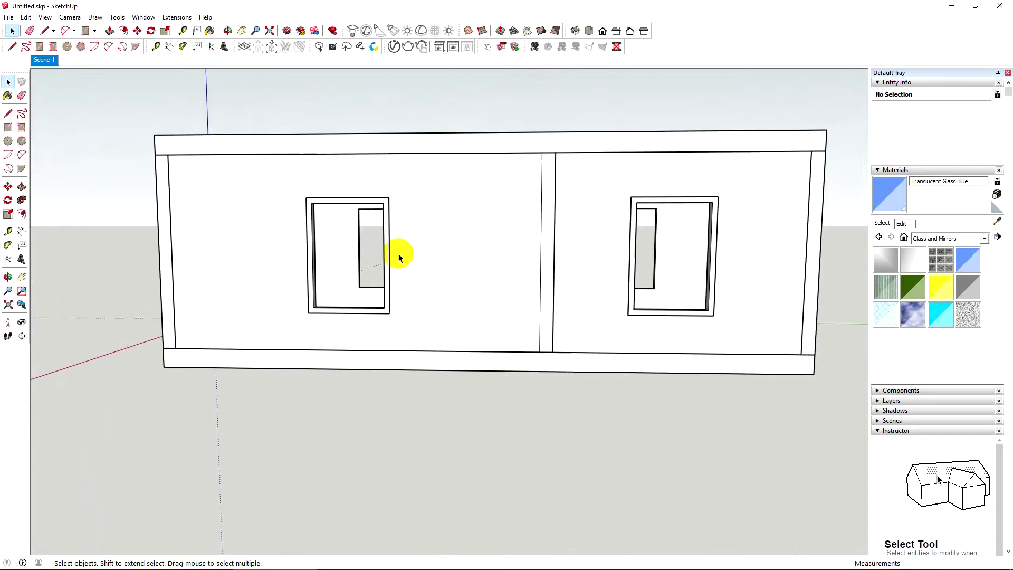
mouse_move(398, 253)
middle_down()
mouse_move(362, 264)
mouse_move(376, 430)
middle_up()
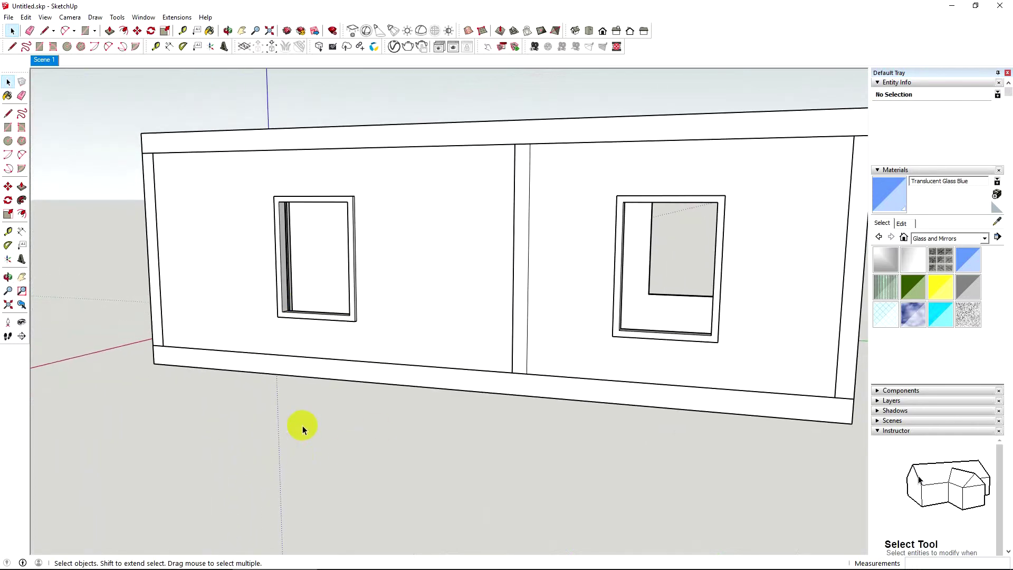
scroll(330, 280, up, 3)
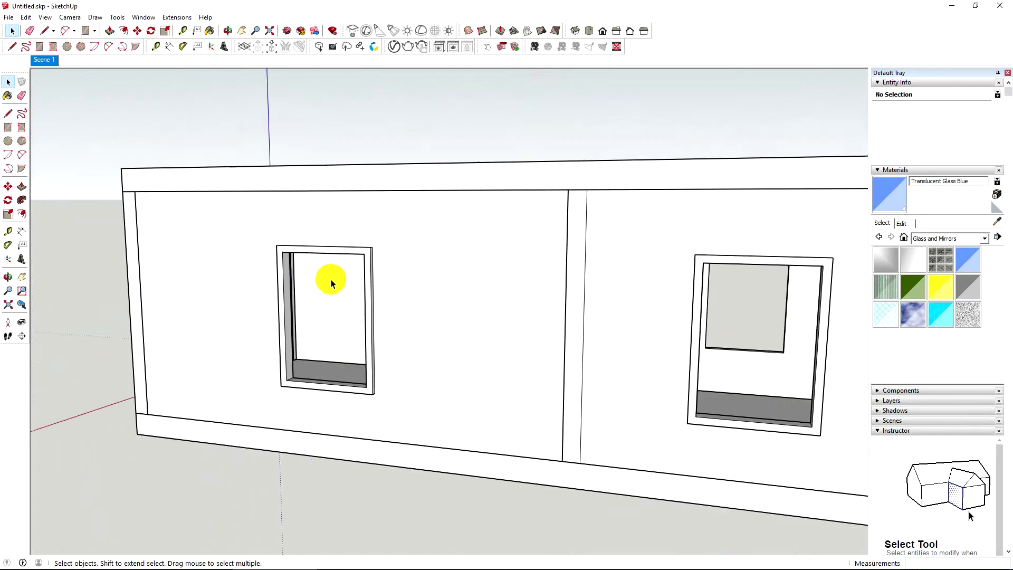
middle_drag(331, 280, 260, 278)
scroll(249, 388, up, 3)
mouse_move(249, 389)
middle_down()
mouse_move(264, 393)
mouse_move(266, 430)
mouse_move(223, 374)
middle_up()
scroll(285, 438, up, 3)
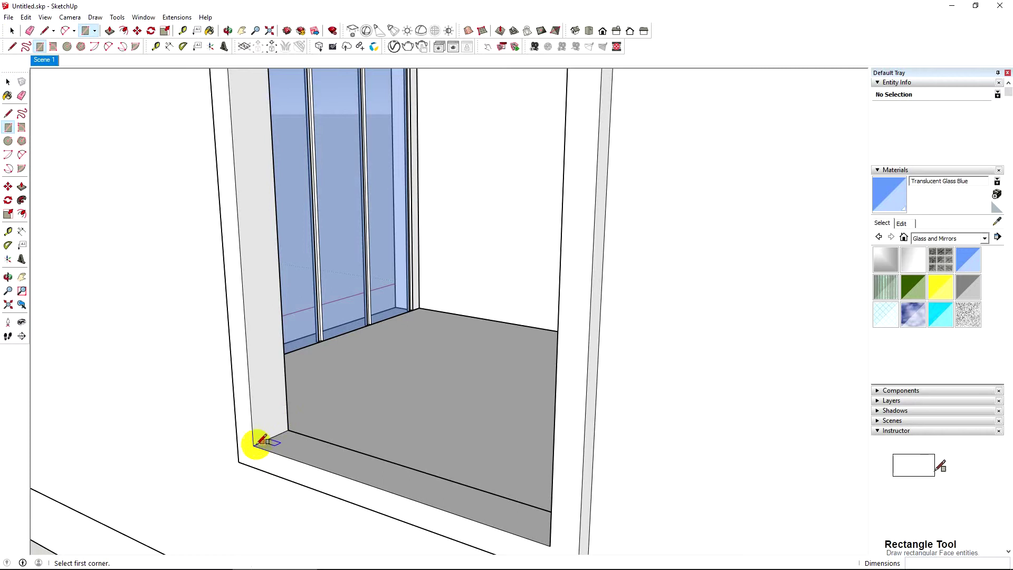
- Draw a rectangle on the sill from the inner corner to the midpoint, then select it
click(271, 437)
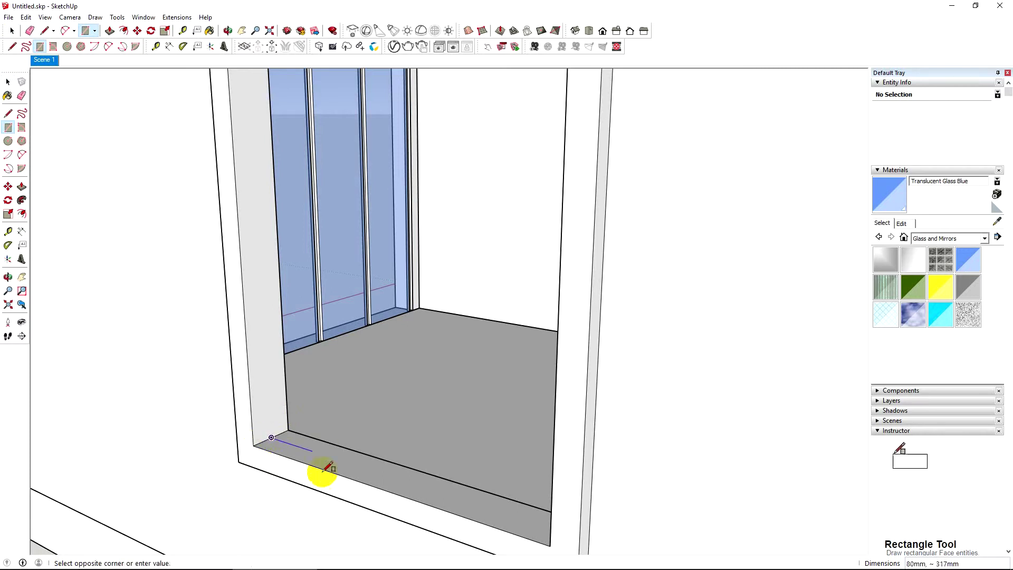
mouse_move(317, 471)
middle_down()
mouse_move(389, 502)
mouse_move(426, 484)
middle_up()
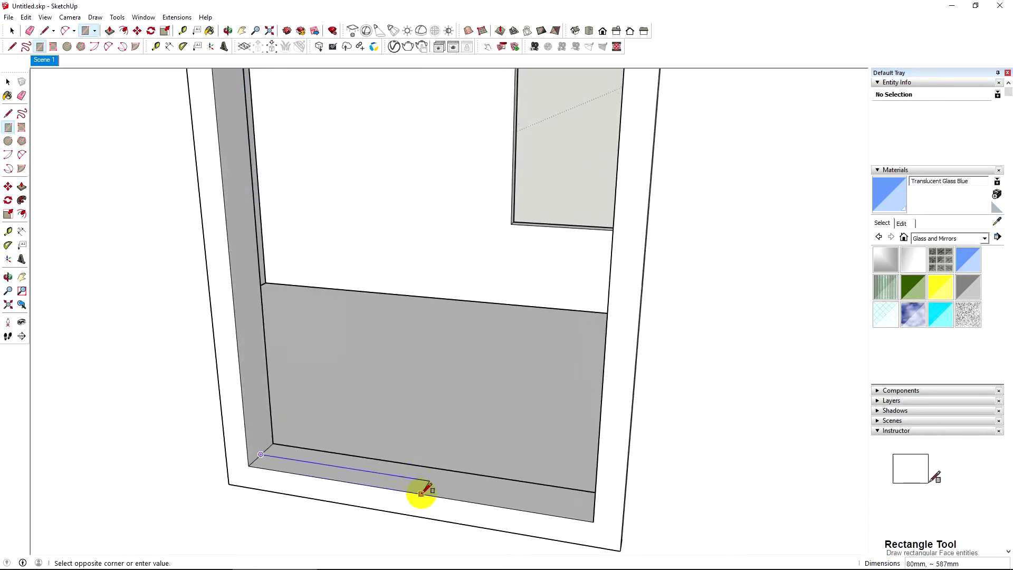
click(410, 492)
key(space)
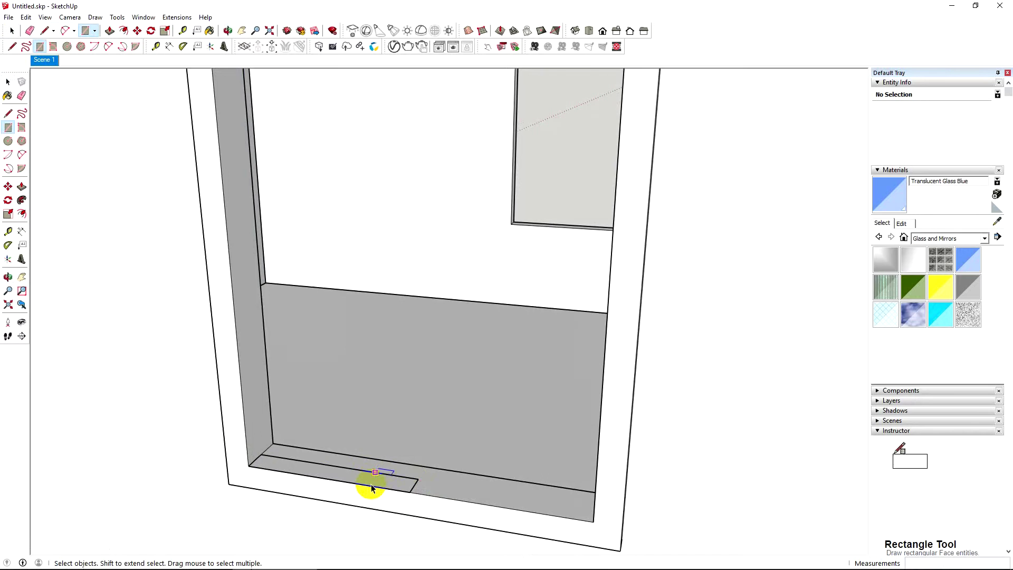
double_click(371, 482)
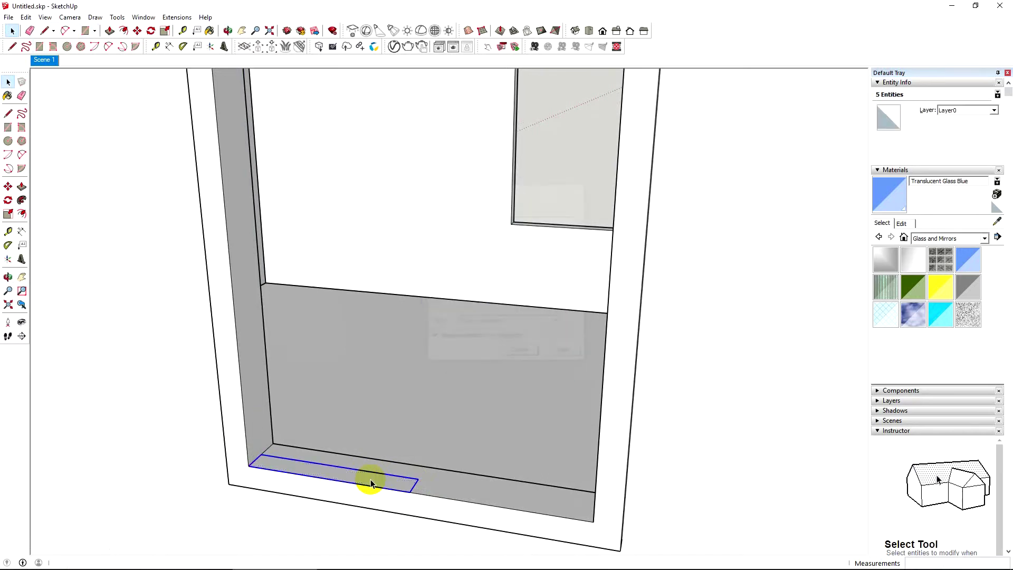
- Extrude the sill rectangle 1600 mm upward into a sash panel
key(p)
click(369, 482)
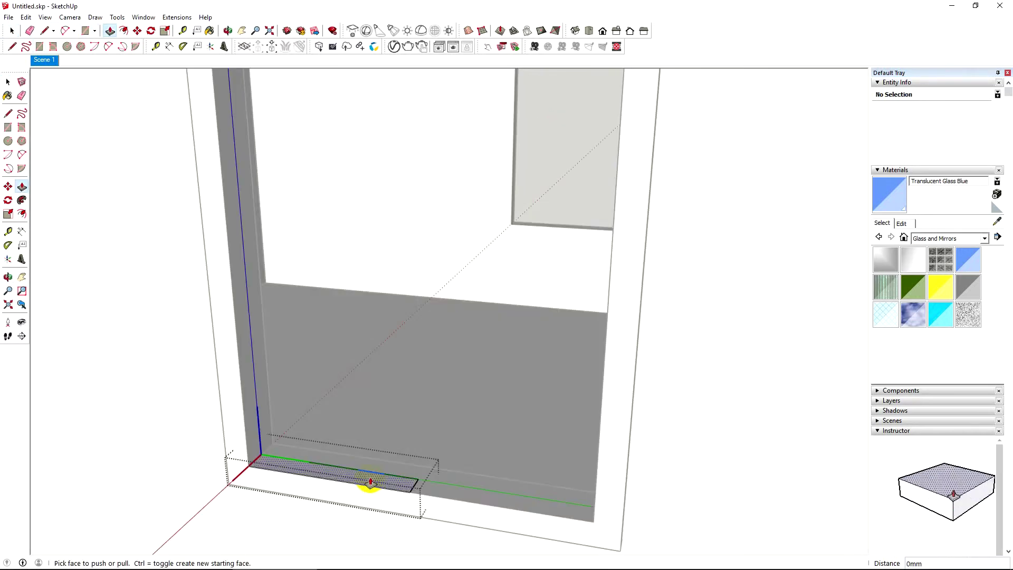
scroll(360, 446, down, 5)
scroll(362, 412, up, 1)
scroll(385, 359, up, 3)
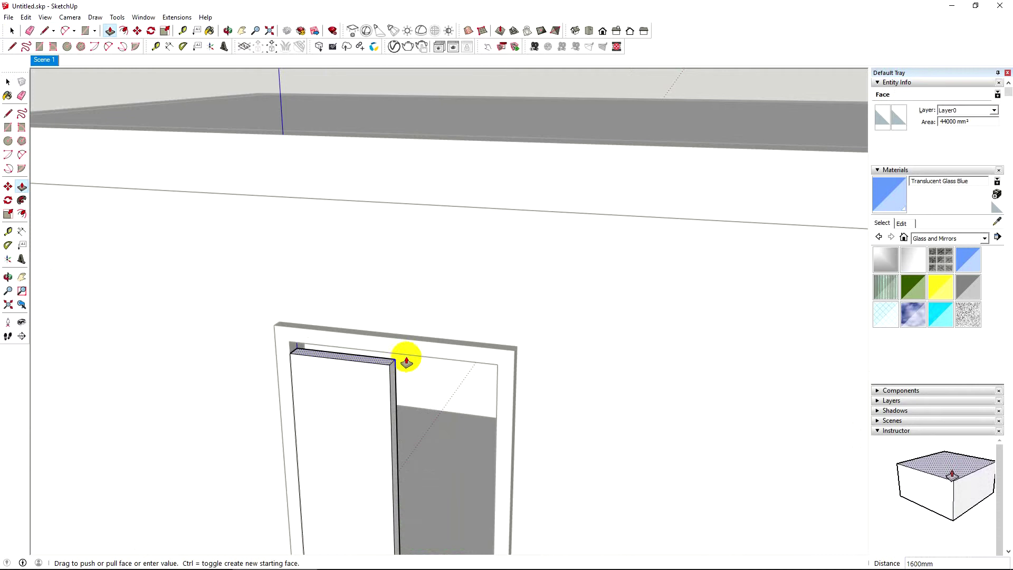
scroll(417, 356, up, 2)
click(428, 359)
scroll(385, 362, down, 3)
middle_drag(301, 373, 264, 409)
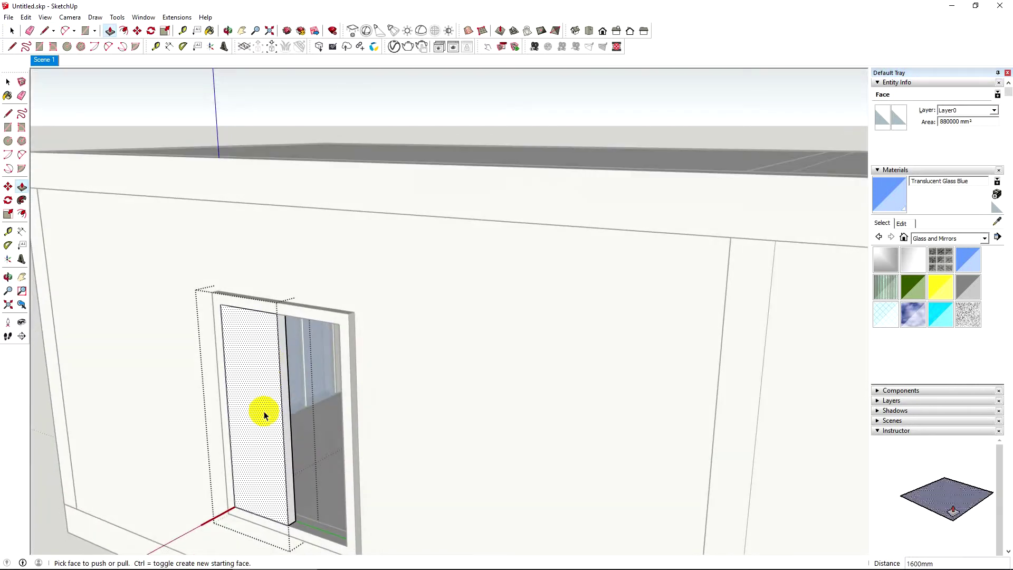
key(space)
scroll(285, 433, up, 4)
scroll(270, 429, down, 1)
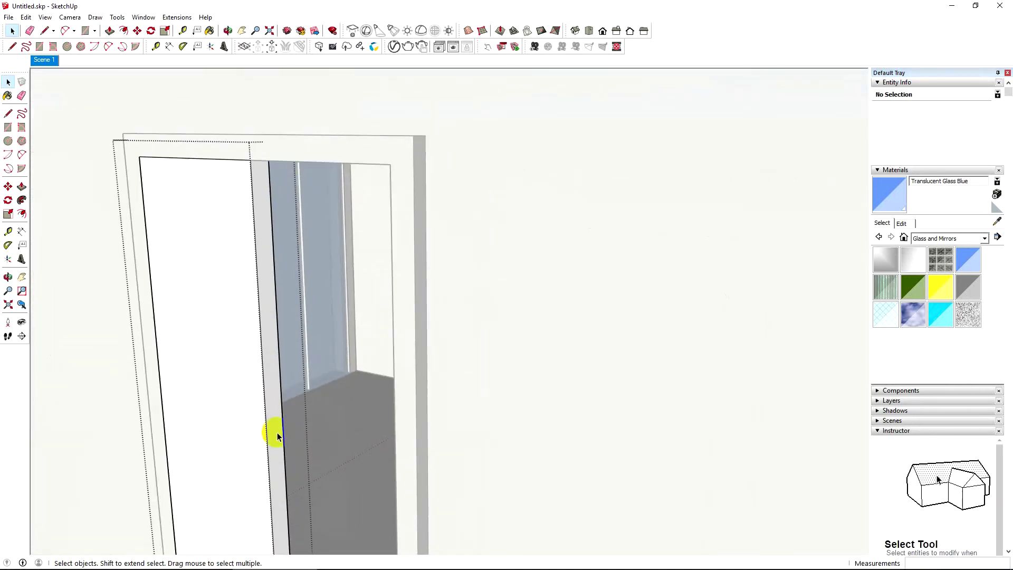
- Push the sash panel's front face back 40 mm
key(l)
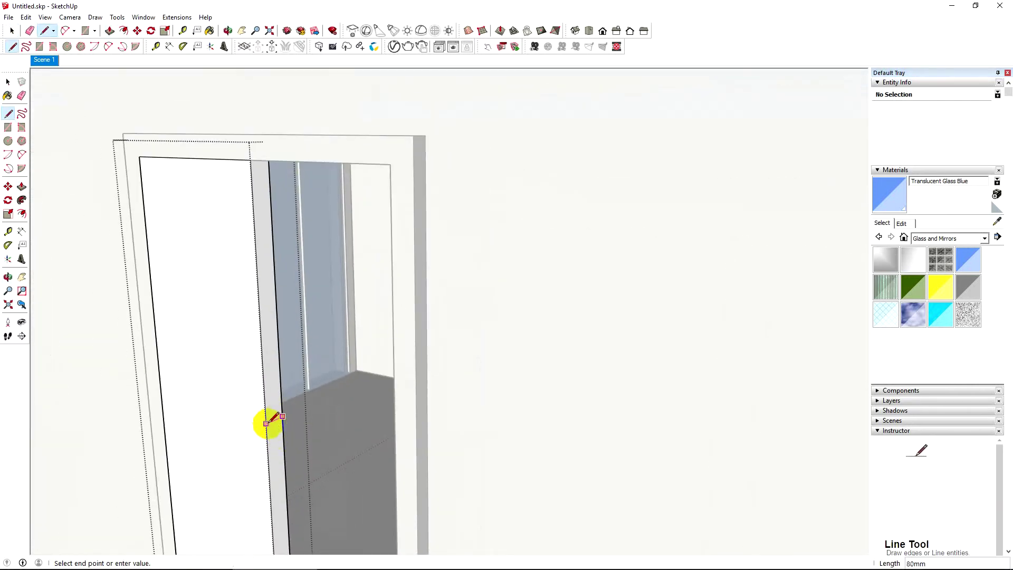
key(space)
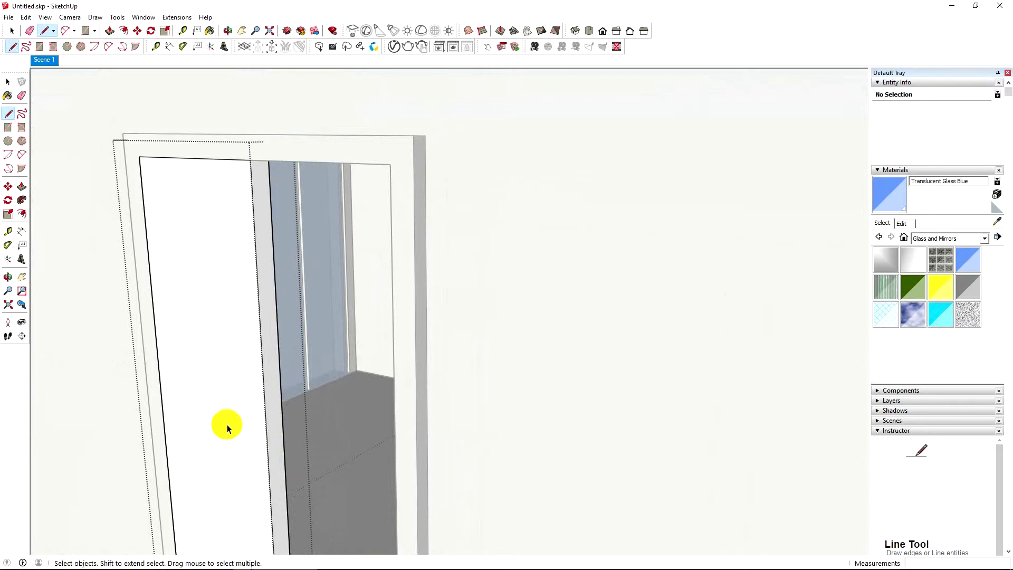
click(258, 406)
key(p)
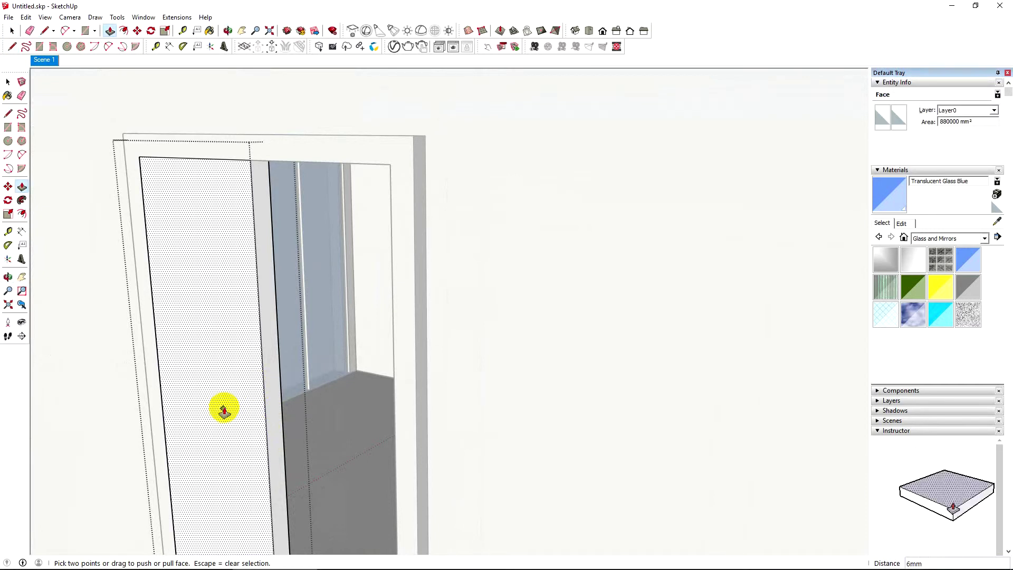
key(space)
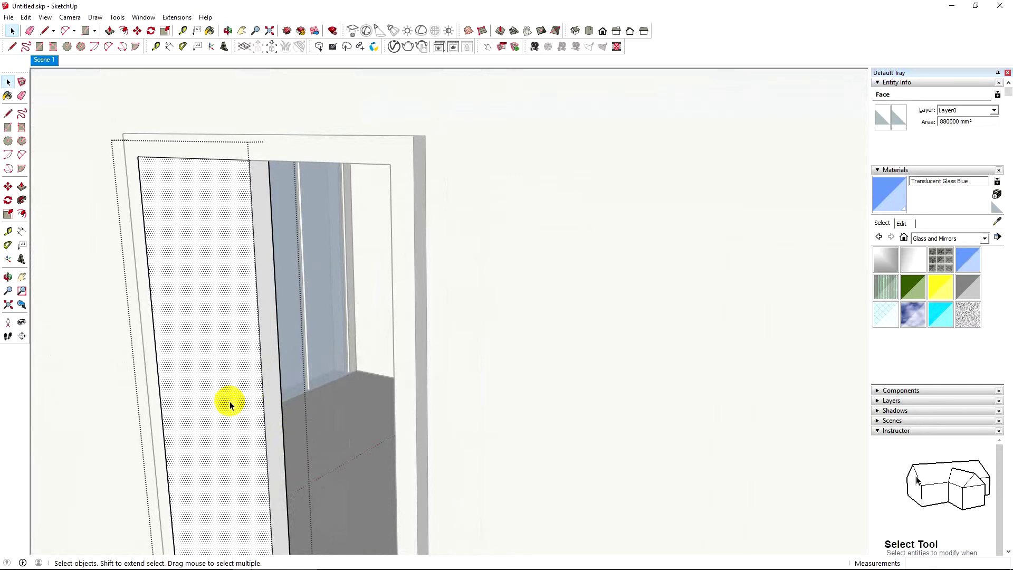
key(p)
click(230, 404)
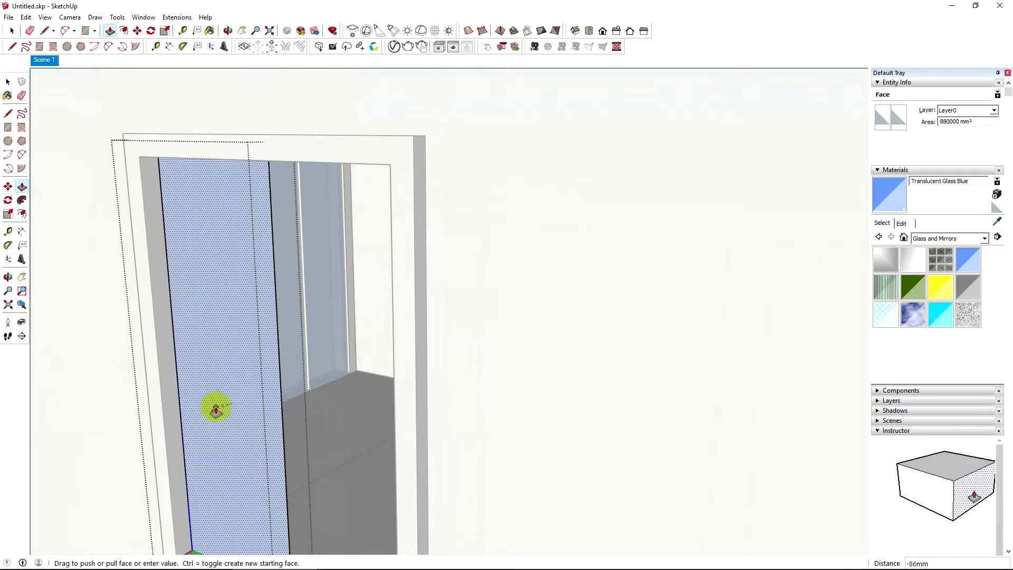
text(0)
key(Return)
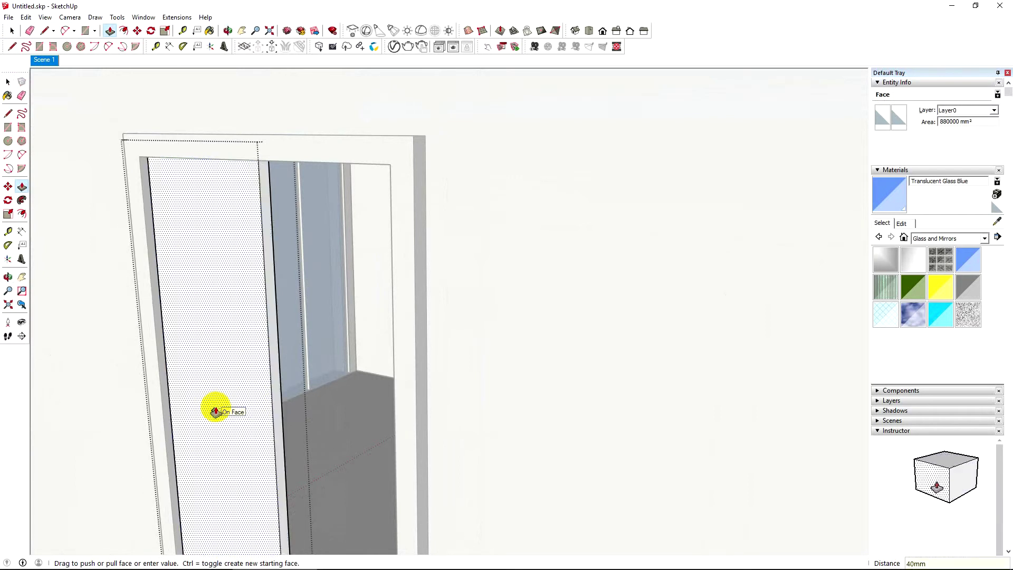
- Orbit around the building to face the sash panel head-on
scroll(216, 407, down, 3)
middle_drag(222, 403, 290, 402)
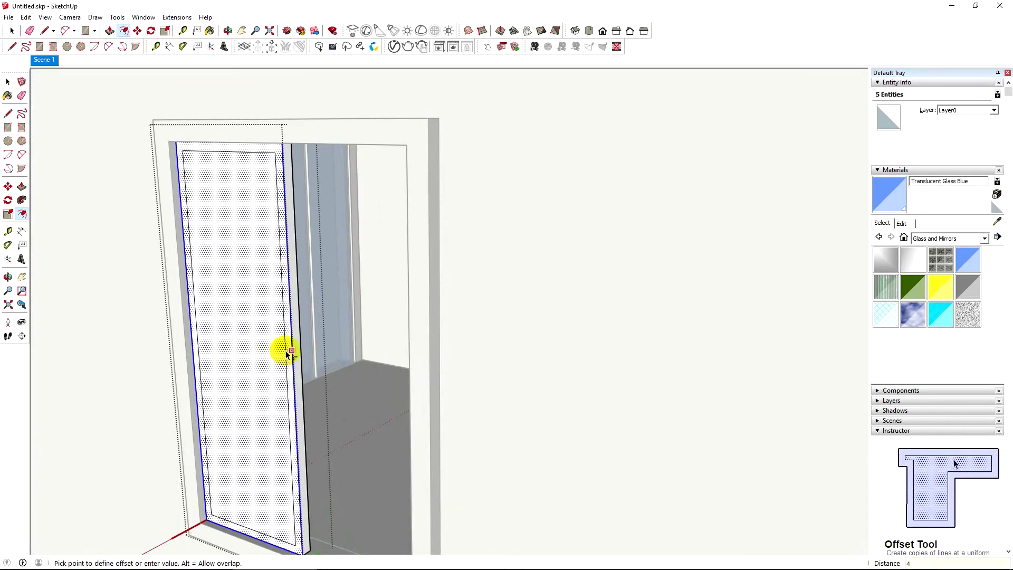
scroll(280, 359, down, 3)
middle_drag(269, 366, 449, 325)
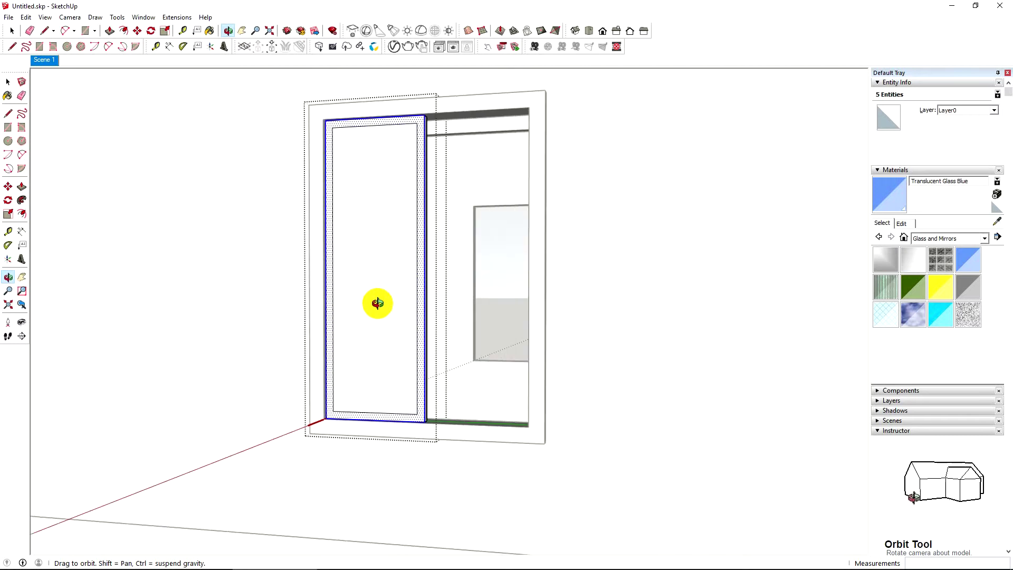
scroll(339, 355, up, 3)
- Push the sash's inner face through the panel to hollow out its centre
key(space)
click(415, 340)
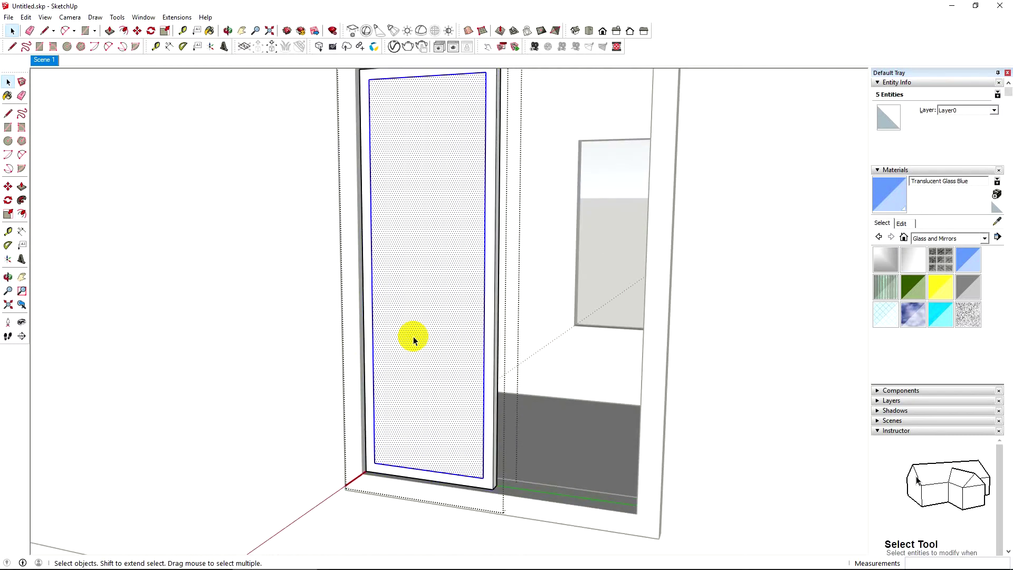
key(p)
click(403, 334)
click(428, 280)
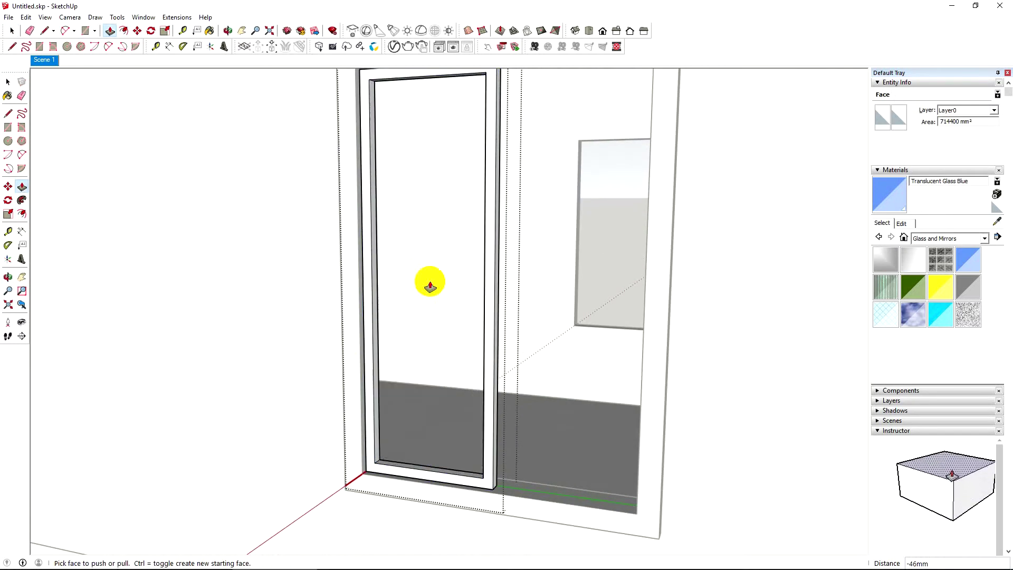
scroll(428, 280, down, 3)
mouse_move(427, 280)
middle_down()
mouse_move(478, 295)
mouse_move(572, 290)
mouse_move(430, 339)
middle_up()
key(space)
- Draw a rectangle from sill corner to top corner inside the left sash frame
scroll(429, 339, up, 3)
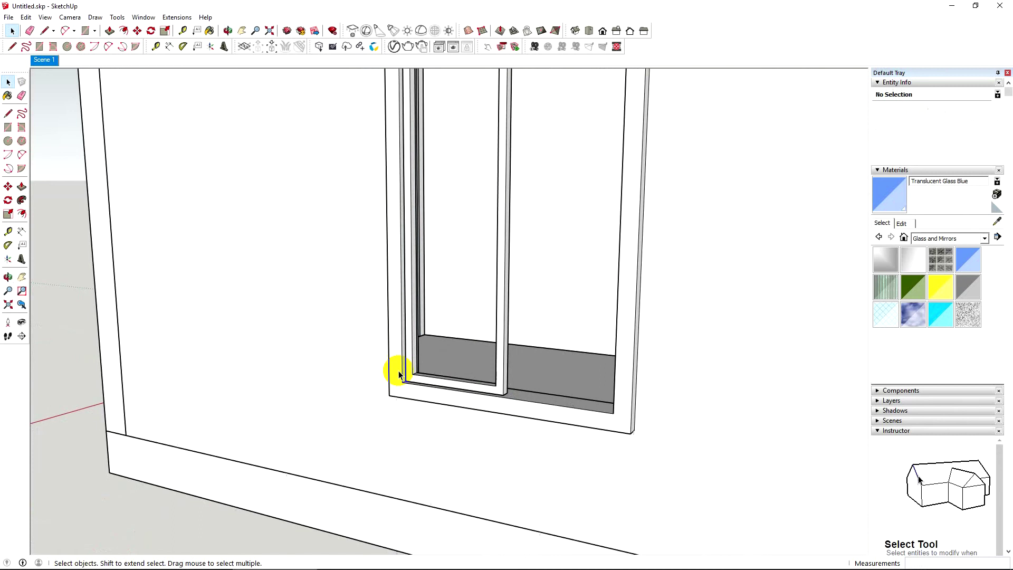
scroll(396, 369, up, 3)
scroll(413, 394, down, 2)
scroll(430, 409, down, 2)
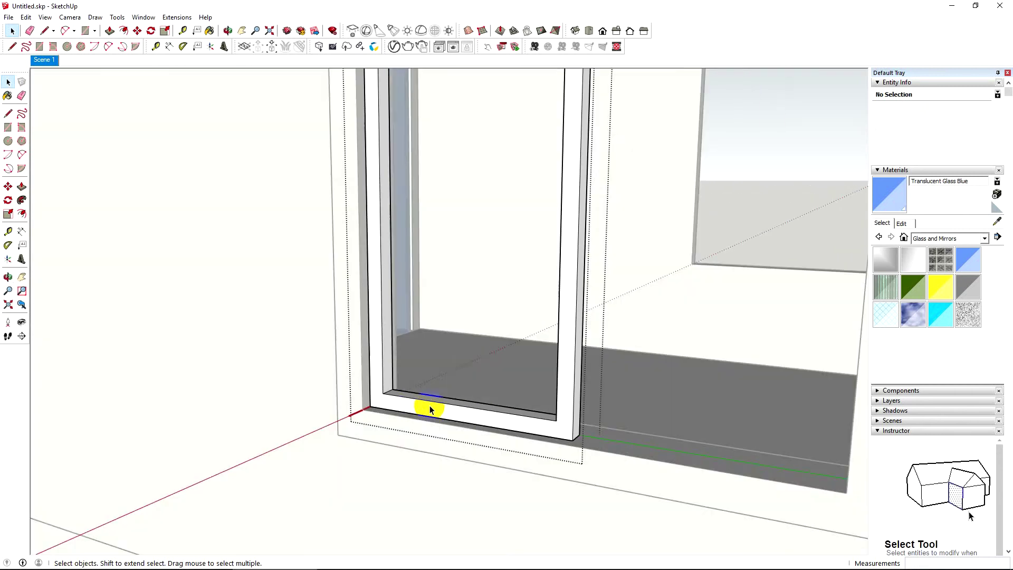
middle_drag(425, 407, 400, 419)
key(r)
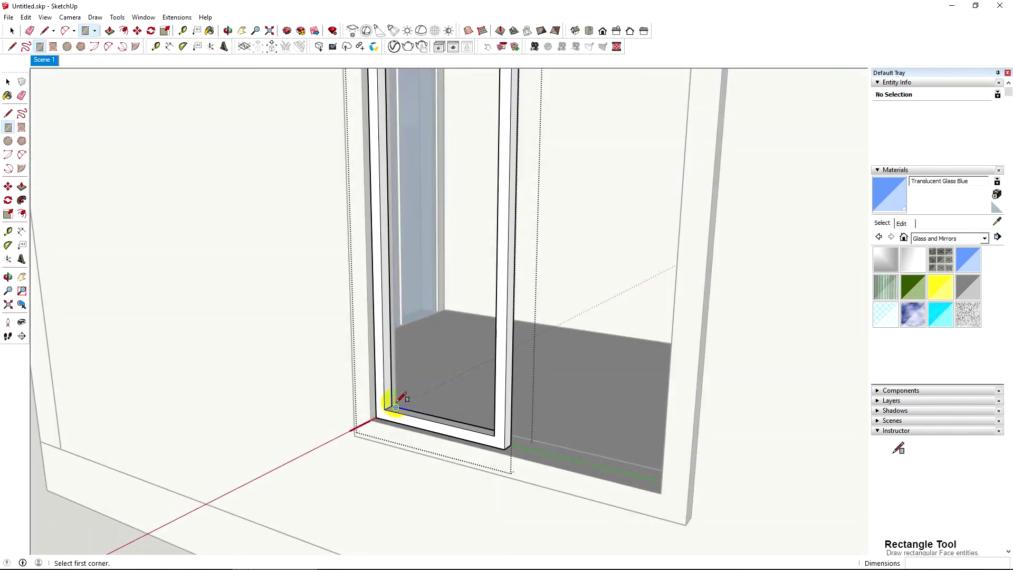
click(392, 405)
scroll(475, 432, down, 3)
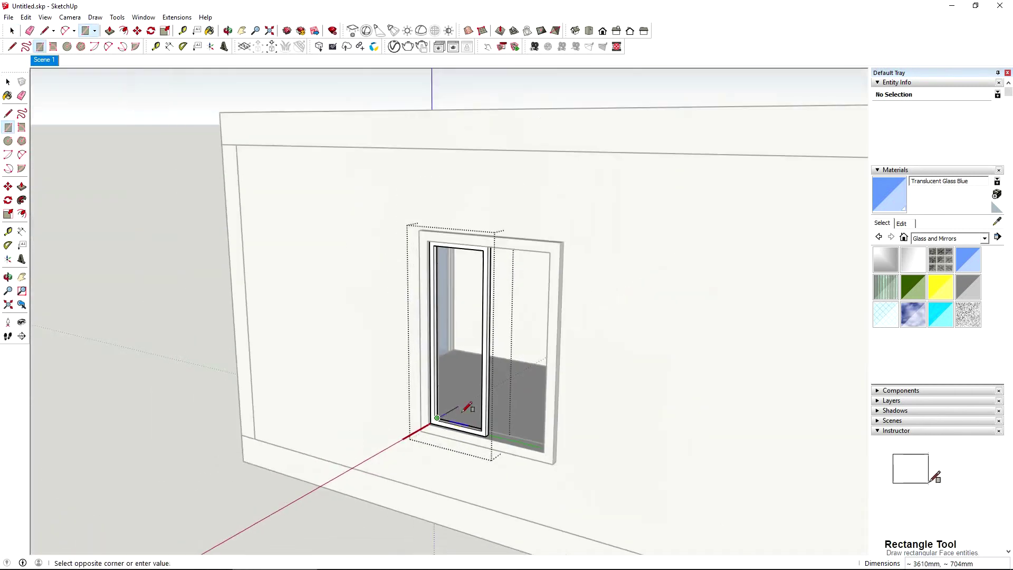
scroll(475, 260, up, 3)
scroll(475, 260, up, 2)
mouse_move(475, 260)
middle_down()
mouse_move(561, 215)
mouse_move(559, 276)
middle_up()
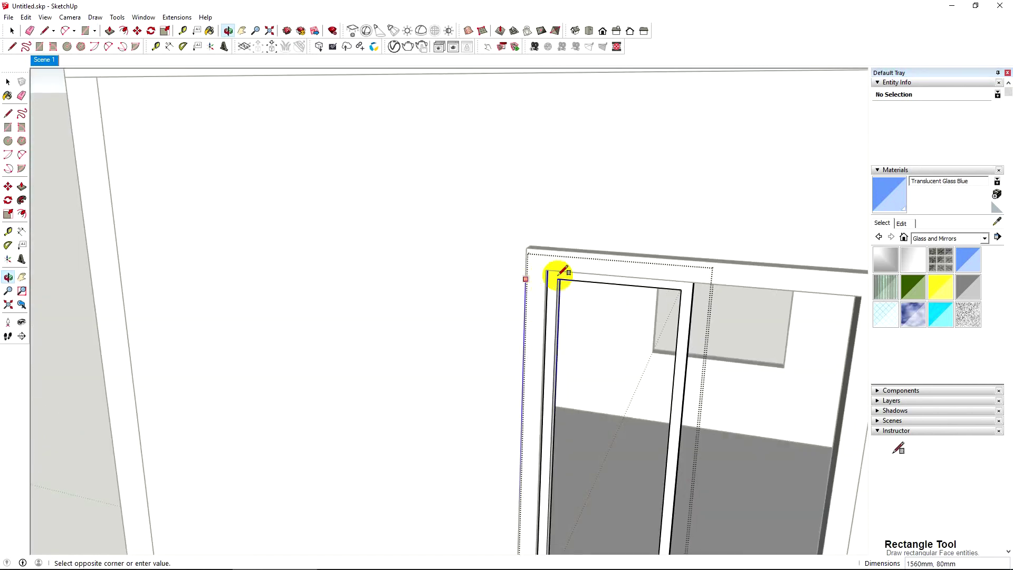
scroll(558, 276, up, 2)
mouse_move(616, 310)
middle_down()
mouse_move(605, 255)
mouse_move(653, 167)
mouse_move(565, 301)
middle_up()
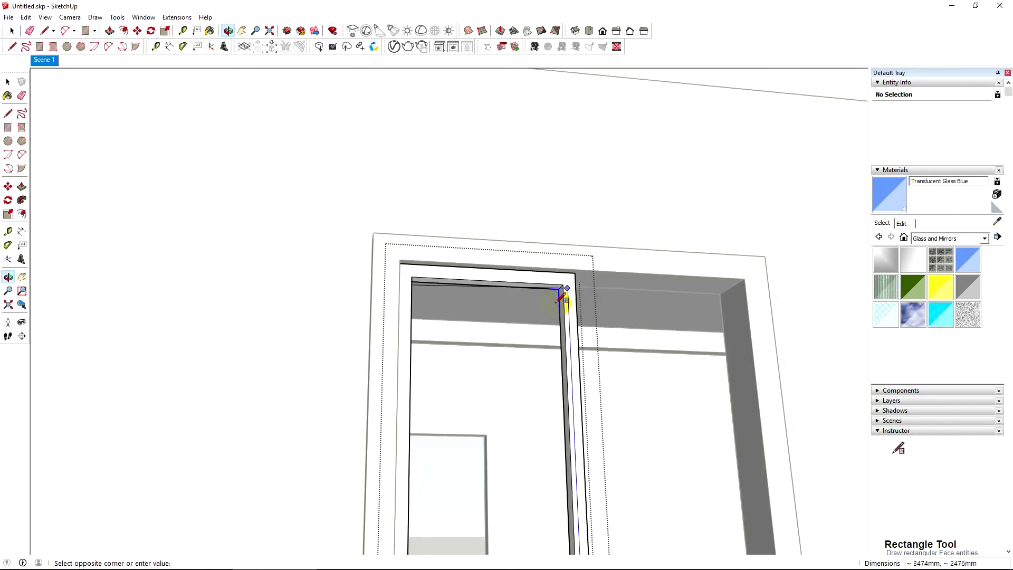
scroll(565, 300, up, 3)
scroll(572, 276, down, 1)
click(576, 242)
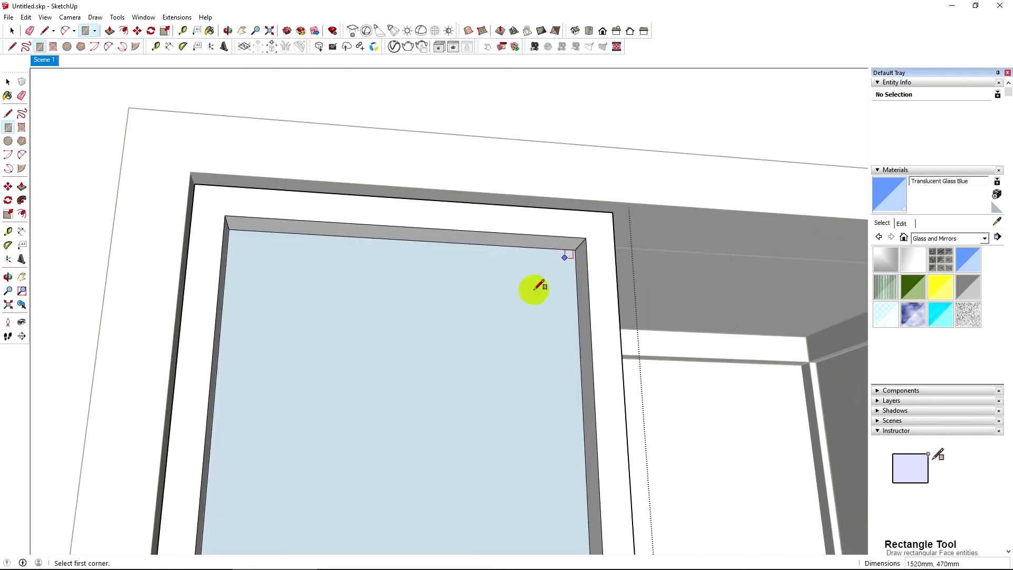
key(space)
- Paint the new pane with Translucent Glass Blue and check it from other angles
click(968, 260)
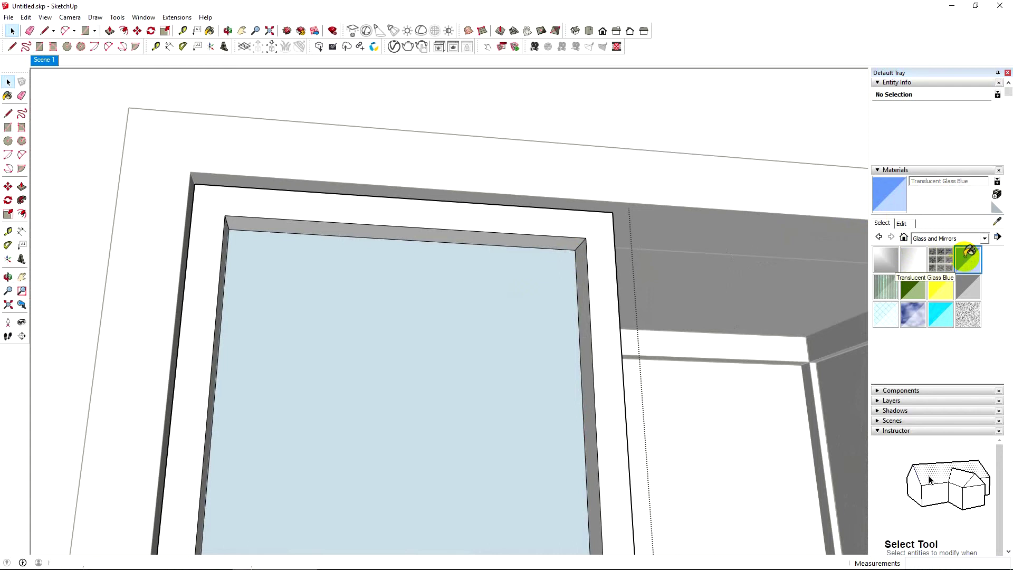
click(539, 400)
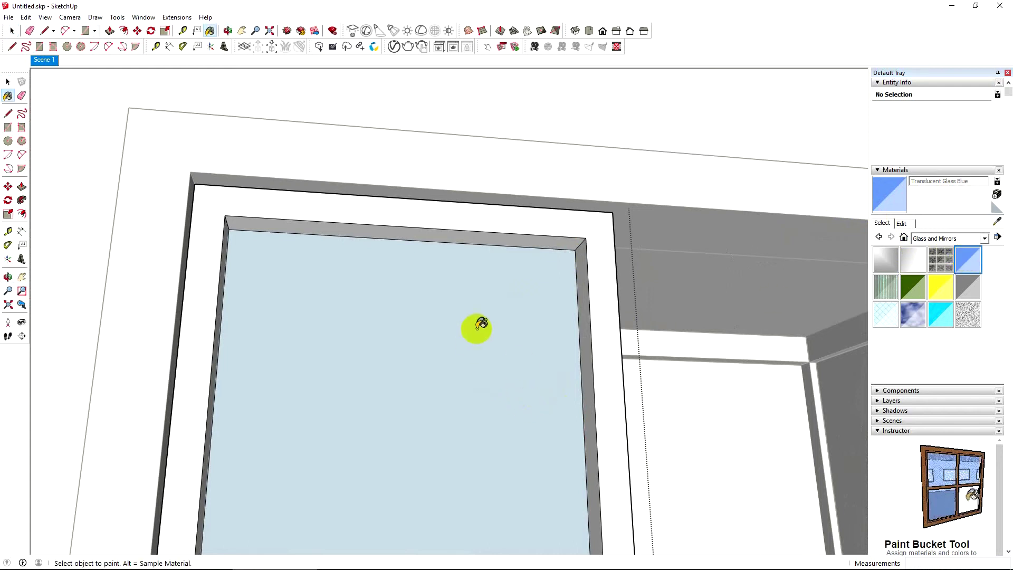
click(12, 31)
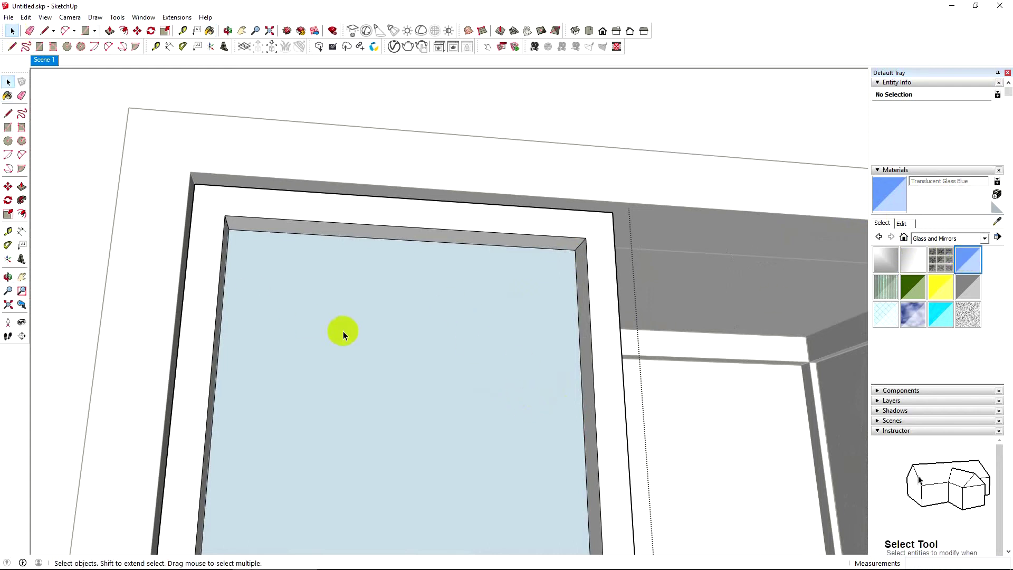
key(b)
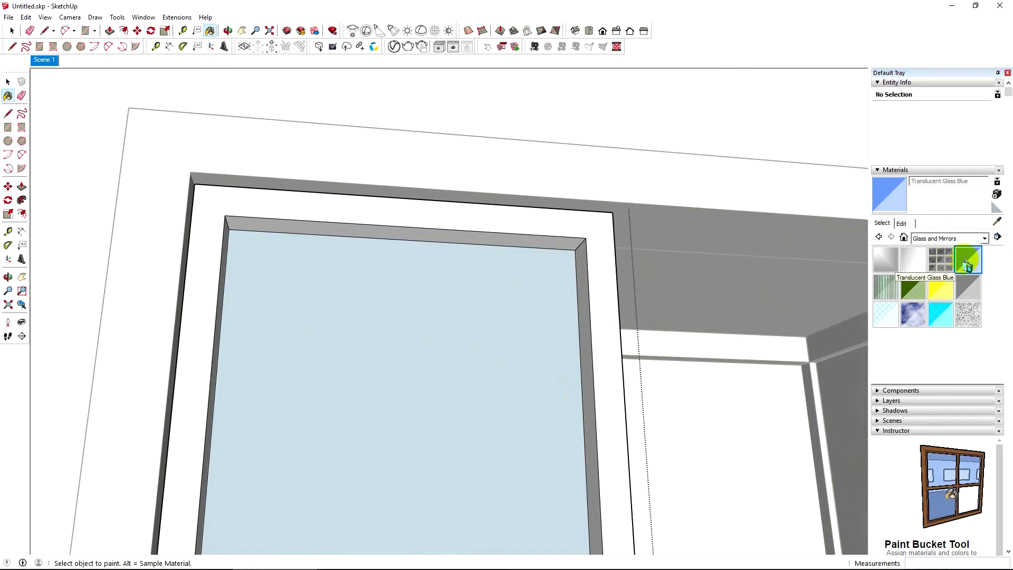
middle_drag(369, 385, 369, 396)
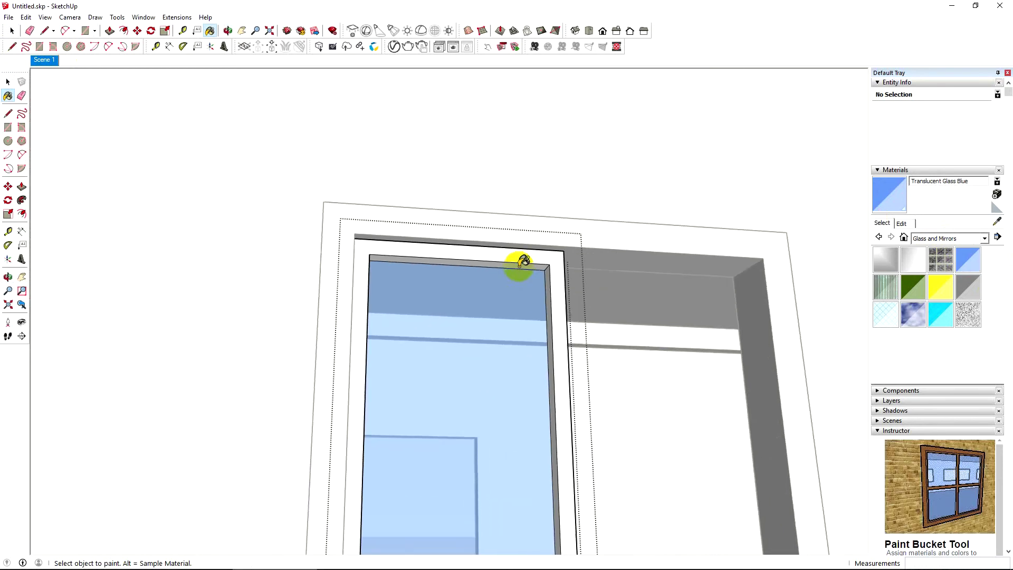
scroll(464, 396, down, 2)
middle_drag(463, 396, 543, 285)
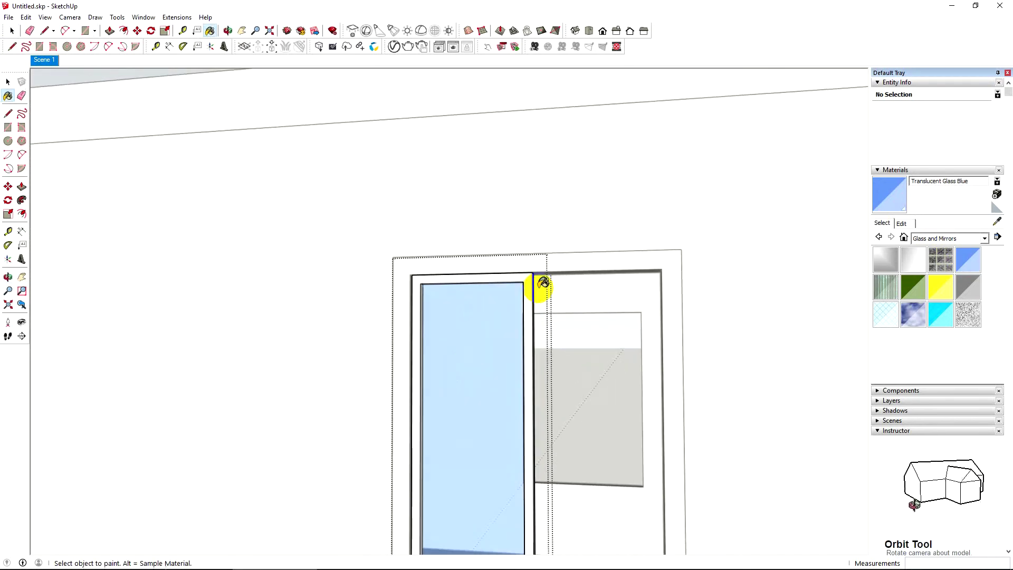
scroll(565, 289, down, 3)
key(space)
- Frame the wall and window in view and select the glazed left sash
scroll(602, 138, down, 3)
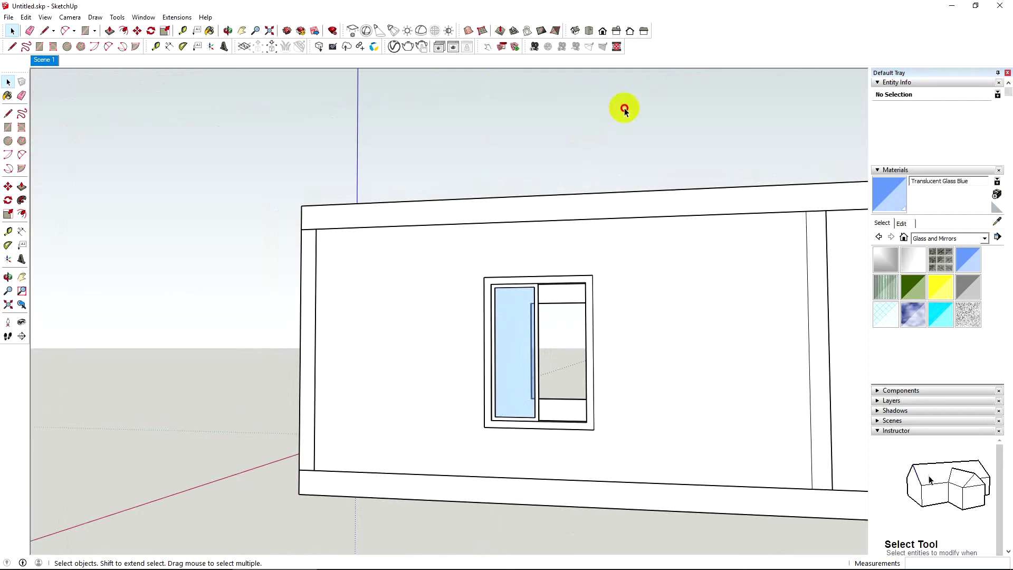
scroll(572, 229, down, 2)
middle_drag(572, 228, 452, 299)
scroll(481, 328, up, 1)
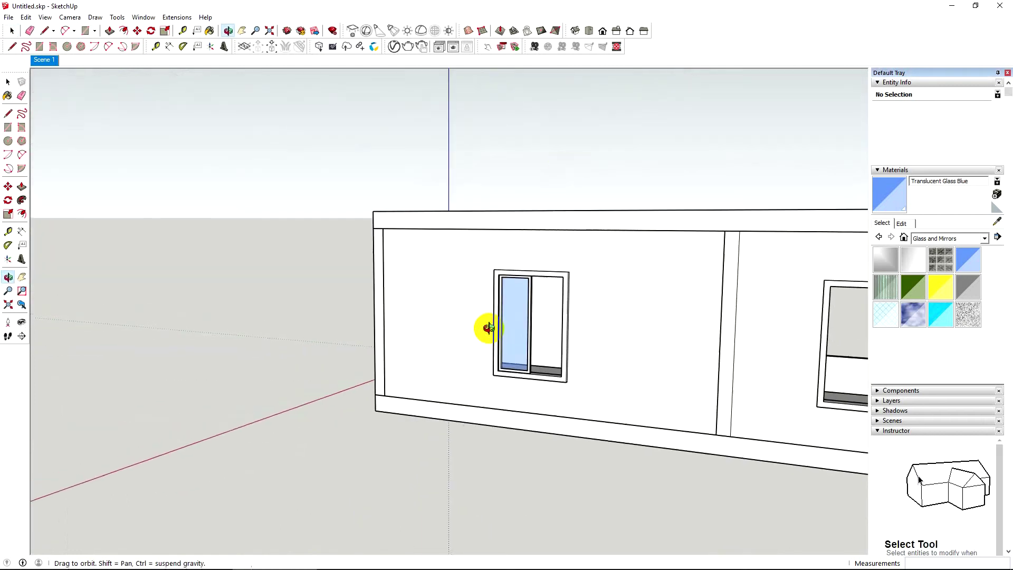
scroll(533, 310, up, 2)
mouse_move(533, 310)
middle_down()
mouse_move(579, 294)
mouse_move(552, 404)
mouse_move(505, 203)
middle_up()
scroll(552, 404, up, 2)
click(510, 376)
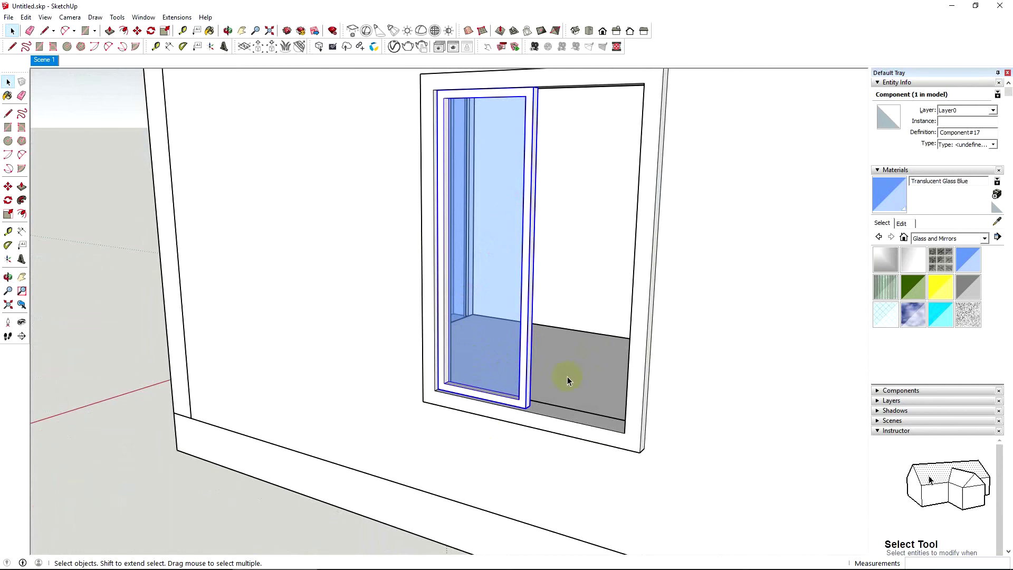
scroll(394, 410, up, 3)
- Copy the sash from its corner into the right half of the window
key(m)
scroll(465, 383, up, 1)
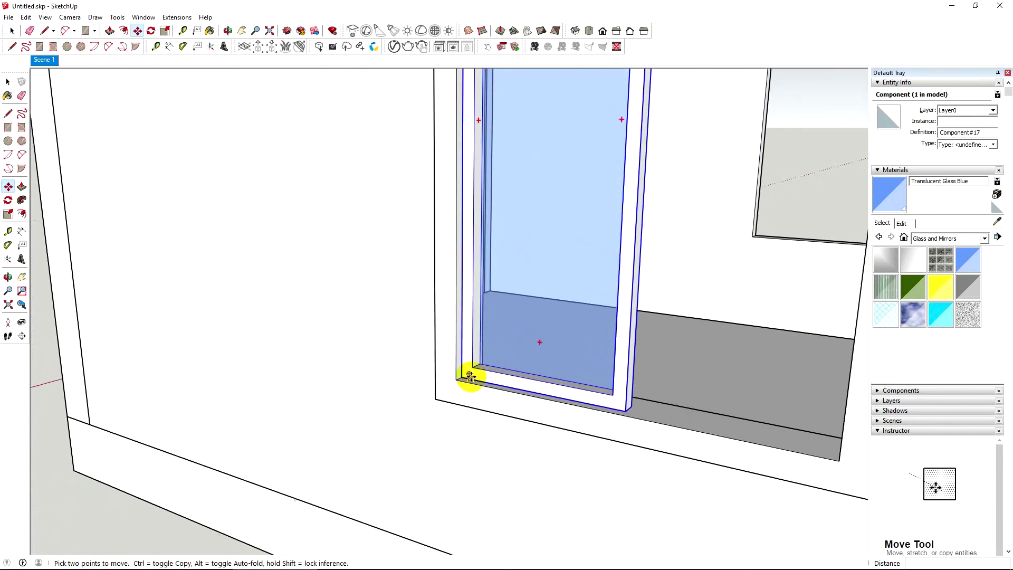
scroll(468, 374, up, 2)
click(459, 376)
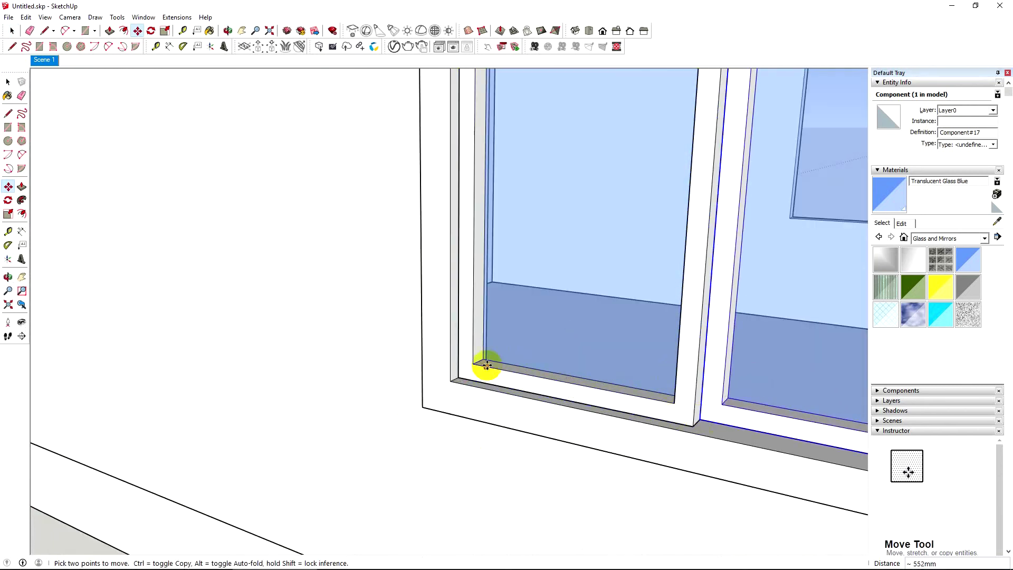
scroll(486, 365, down, 3)
scroll(451, 357, down, 2)
click(451, 357)
key(space)
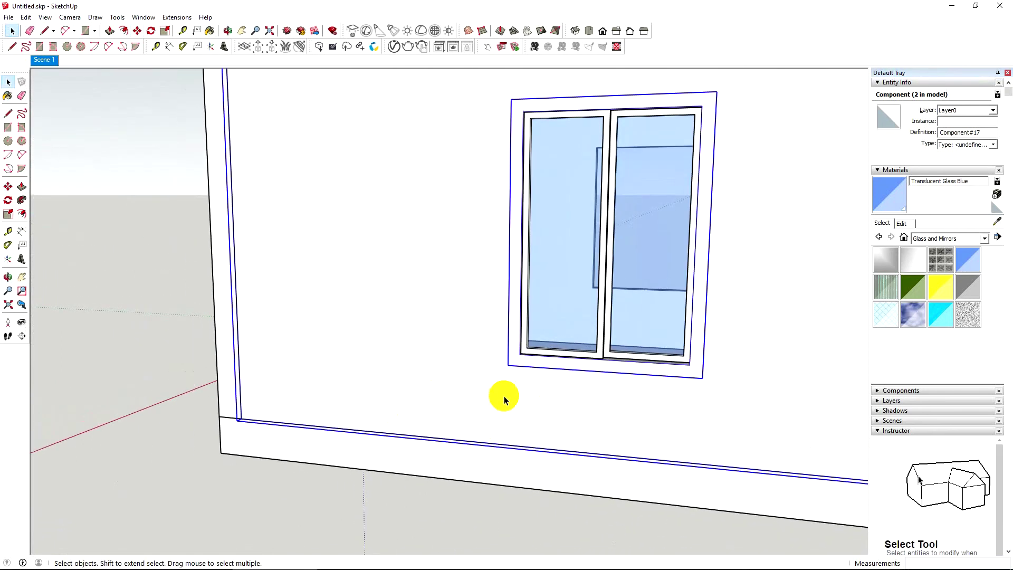
scroll(504, 400, down, 3)
- Select both glazed sash panels of the first window and start moving them
scroll(629, 413, down, 1)
mouse_move(628, 413)
middle_down()
mouse_move(692, 287)
mouse_move(834, 305)
mouse_move(463, 380)
mouse_move(389, 379)
mouse_move(577, 442)
mouse_move(278, 316)
mouse_move(536, 333)
middle_up()
scroll(409, 373, up, 3)
scroll(411, 375, down, 1)
scroll(577, 441, down, 3)
scroll(278, 316, up, 3)
scroll(449, 322, up, 2)
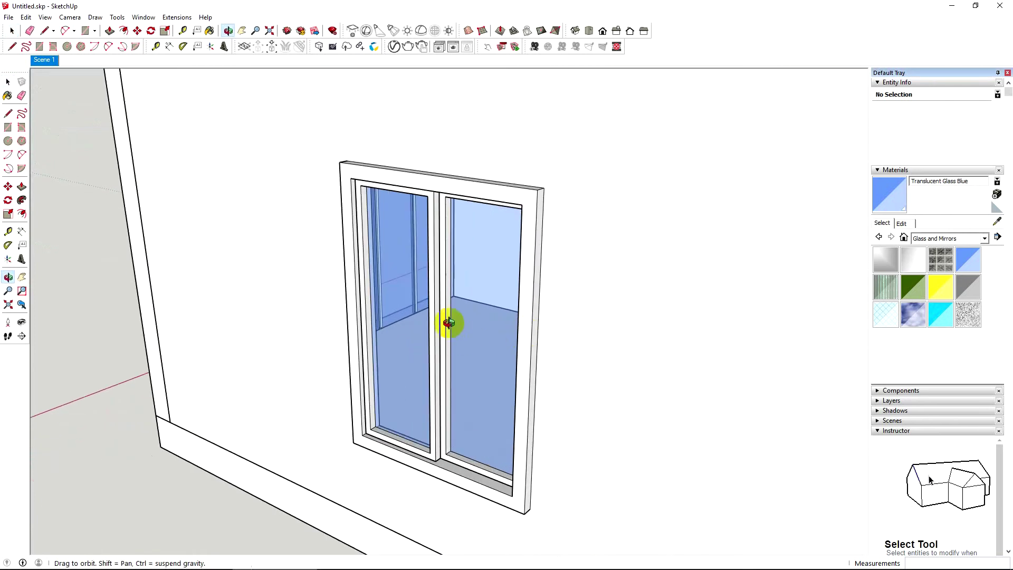
mouse_move(448, 322)
middle_down()
mouse_move(459, 140)
mouse_move(317, 163)
mouse_move(464, 296)
mouse_move(795, 319)
mouse_move(339, 305)
middle_up()
click(480, 282)
scroll(480, 281, down, 3)
scroll(533, 306, up, 3)
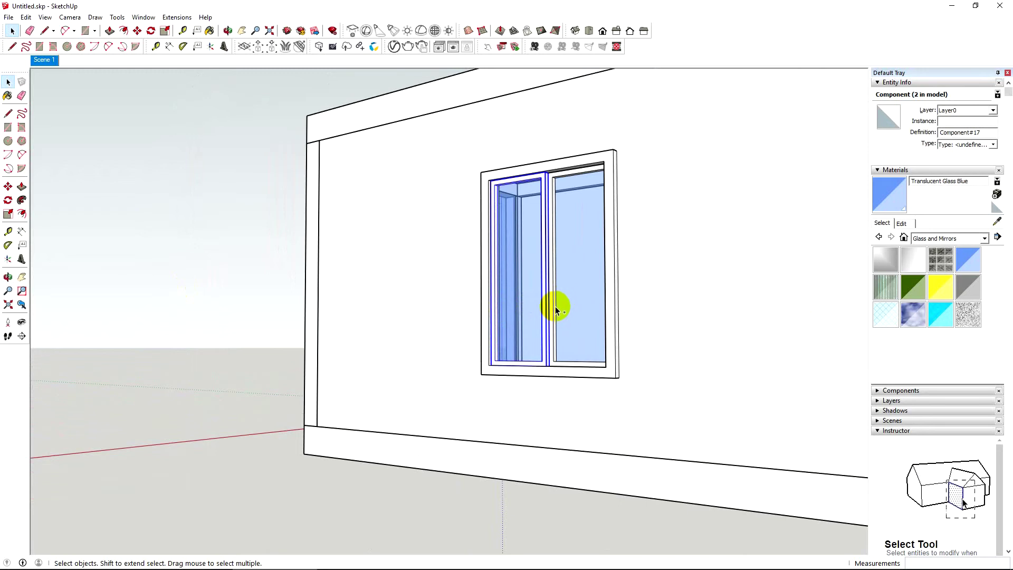
middle_drag(556, 308, 543, 430)
key(m)
scroll(509, 474, down, 5)
- Drop a Ctrl-copy of the sash pair into the second window opening
key(ctrl)
click(681, 478)
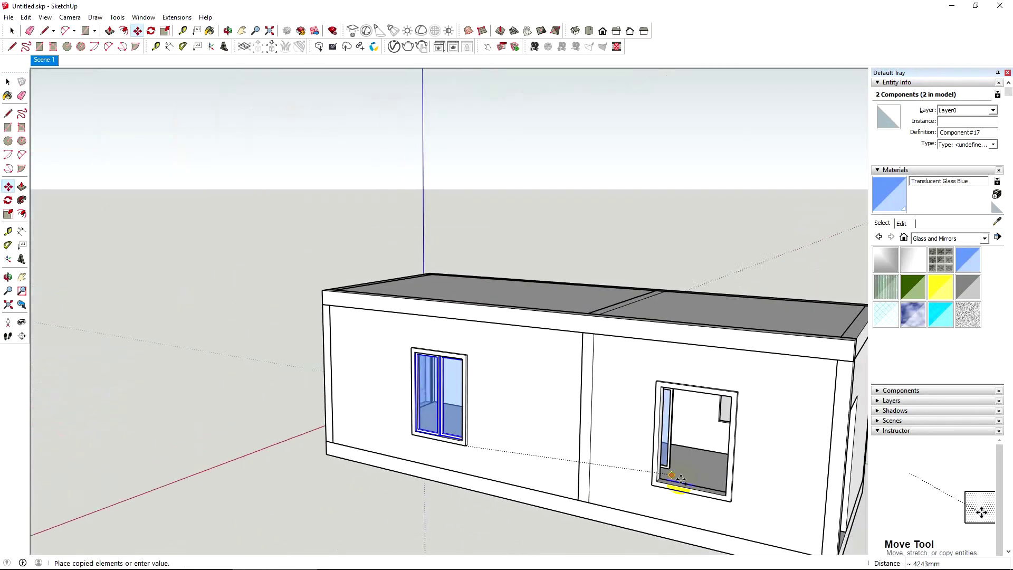
scroll(681, 477, up, 5)
click(701, 506)
scroll(611, 306, down, 5)
key(space)
click(678, 226)
- Orbit around the building to inspect the wall with two windows
mouse_move(678, 225)
middle_down()
mouse_move(678, 475)
mouse_move(267, 419)
mouse_move(539, 394)
mouse_move(220, 407)
middle_up()
scroll(430, 403, up, 3)
scroll(219, 407, down, 3)
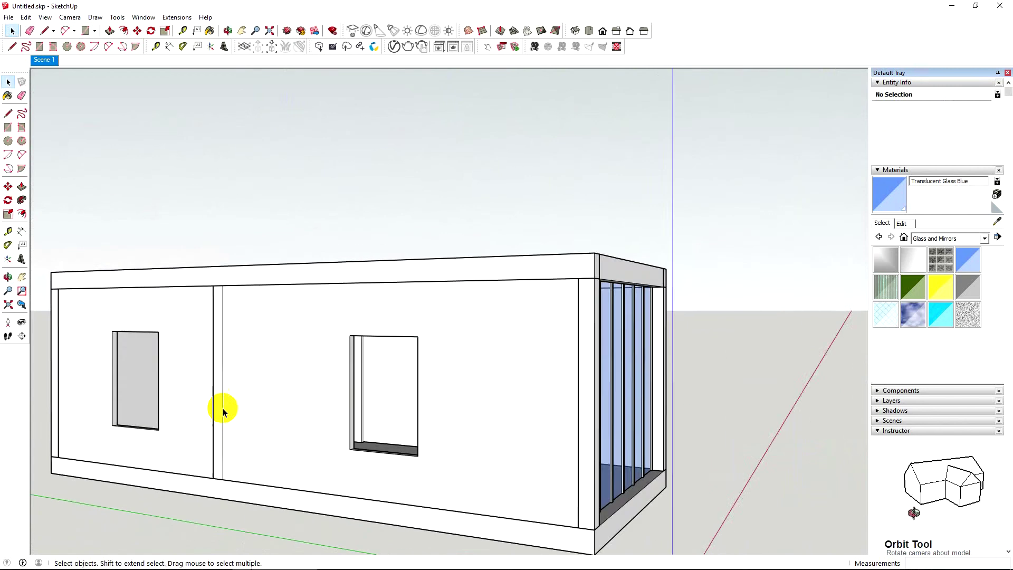
scroll(418, 446, down, 2)
middle_drag(418, 446, 414, 388)
scroll(478, 394, up, 5)
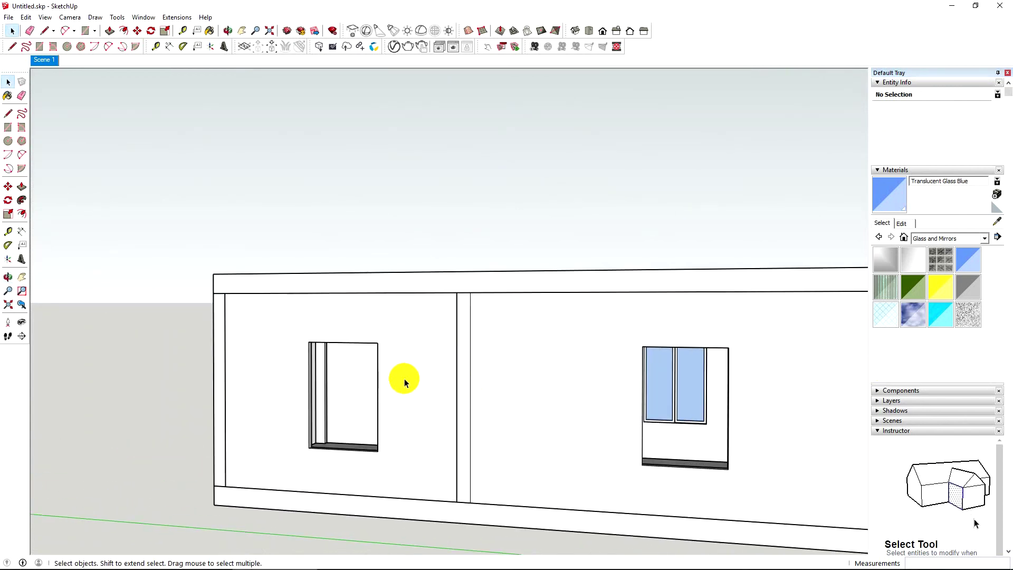
scroll(420, 195, down, 3)
scroll(539, 287, up, 1)
- Select the empty opening's top and bottom edges and offset them inward as a frame
scroll(493, 362, up, 1)
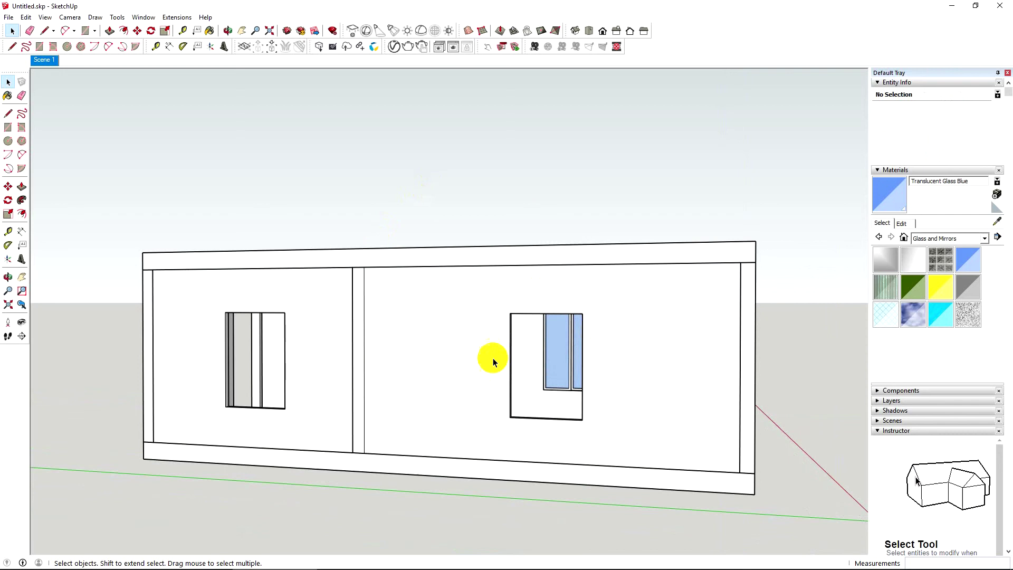
scroll(561, 344, down, 2)
scroll(414, 386, up, 3)
scroll(384, 341, up, 2)
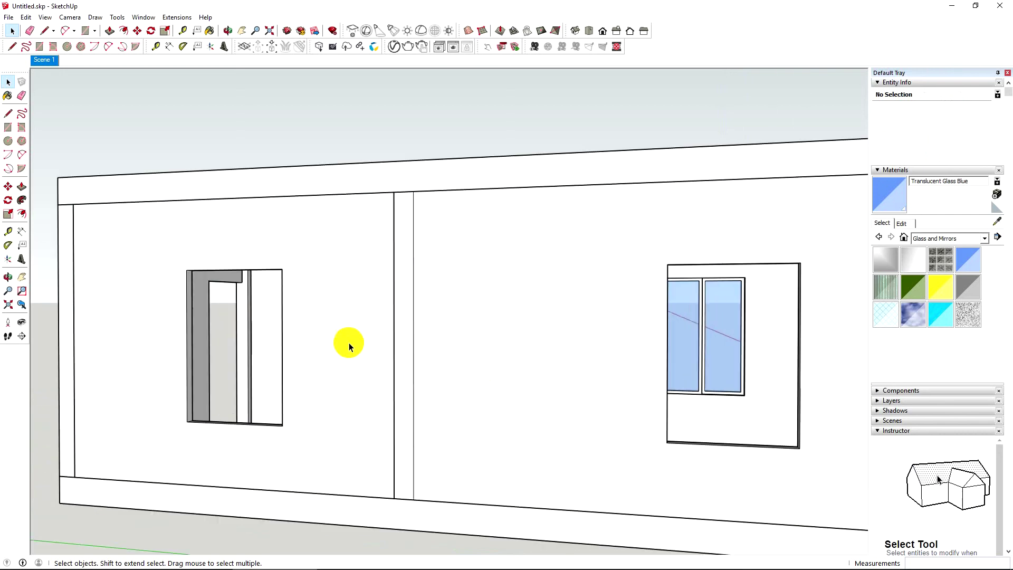
middle_drag(319, 342, 299, 343)
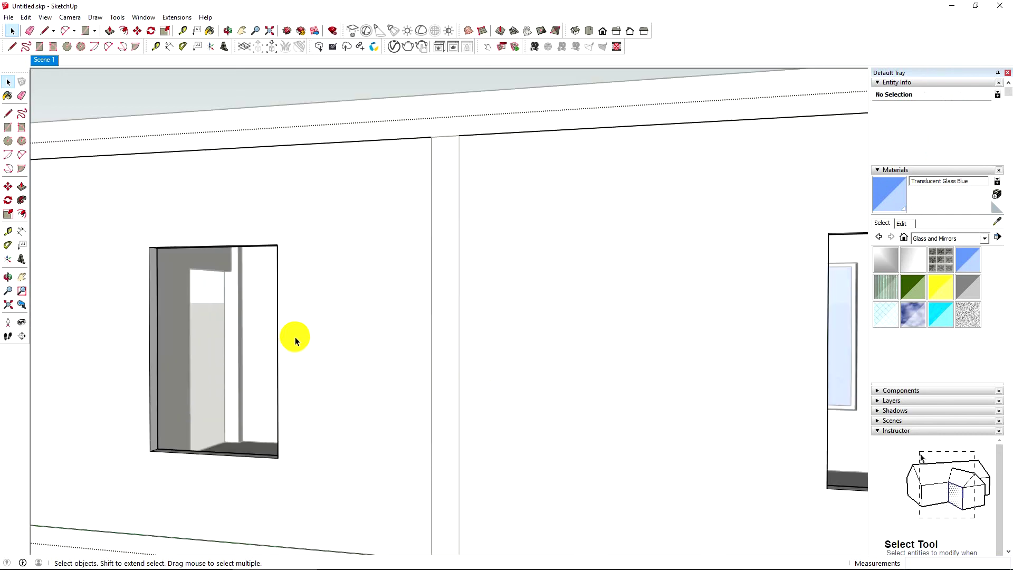
scroll(511, 355, down, 4)
mouse_move(510, 355)
middle_down()
mouse_move(463, 357)
mouse_move(508, 353)
middle_up()
scroll(463, 357, up, 5)
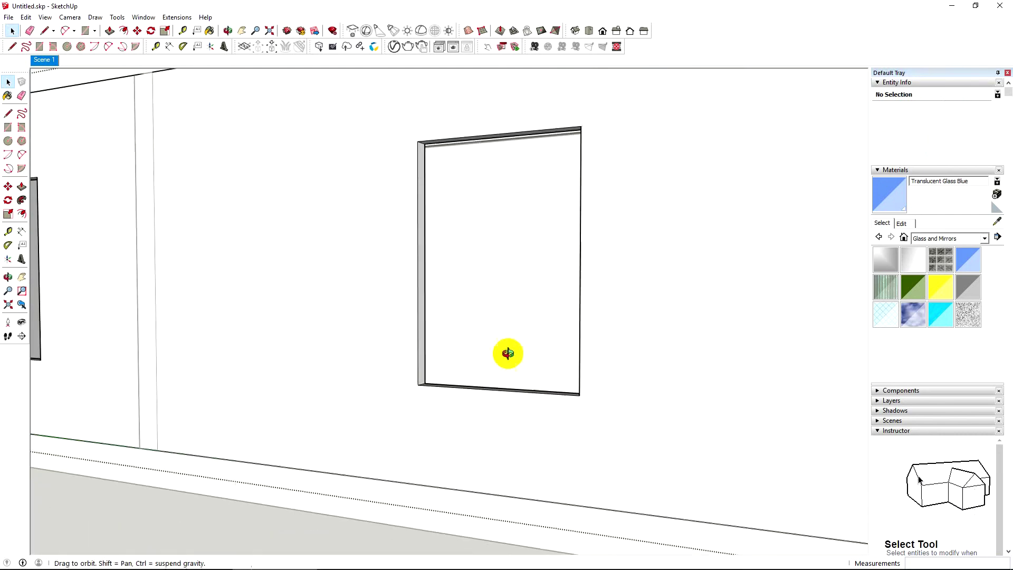
shift+click(509, 410)
shift+click(512, 146)
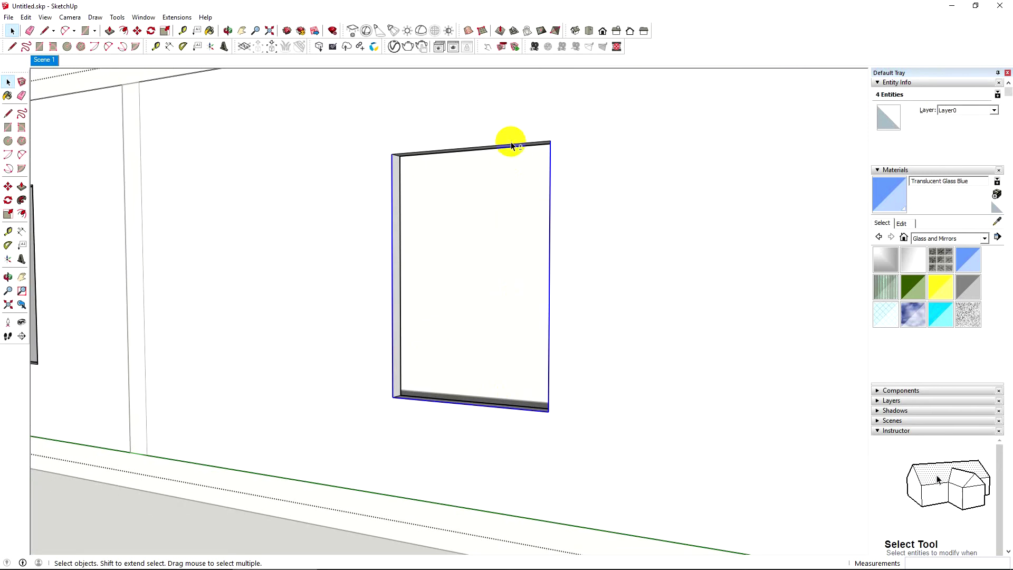
key(f)
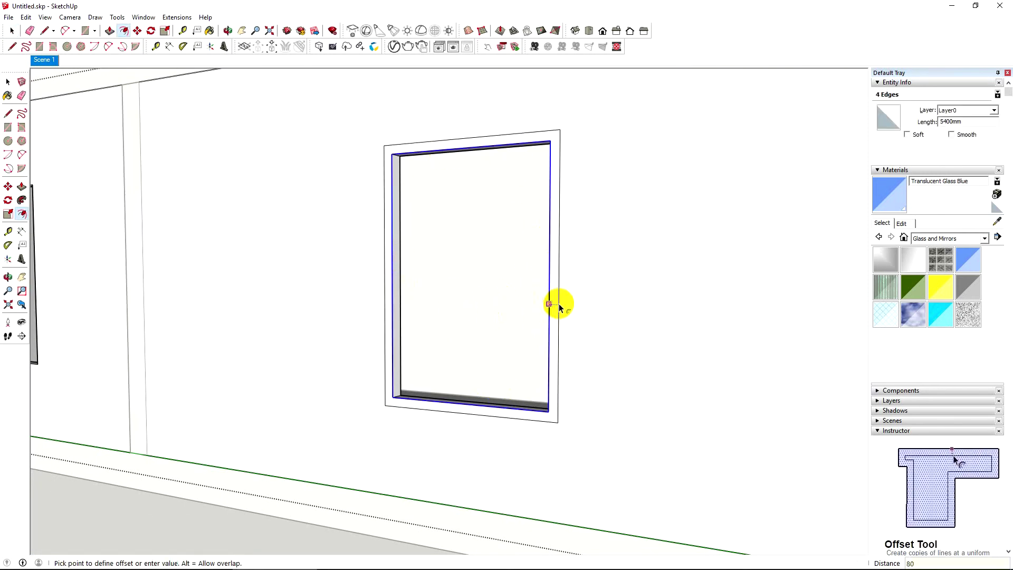
key(space)
- Push the inner window face back 80mm and view the whole building
scroll(561, 306, down, 2)
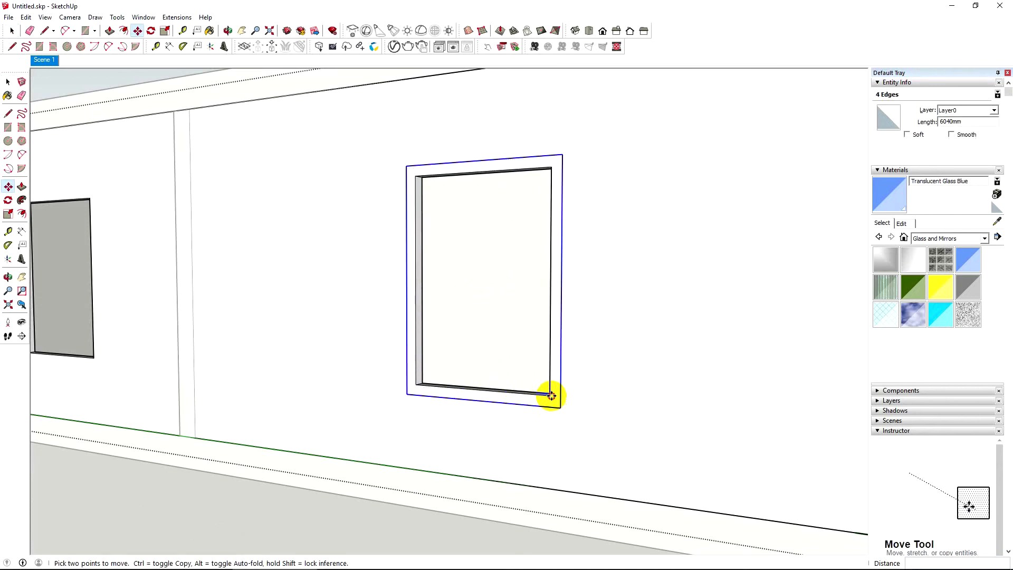
scroll(296, 380, down, 3)
middle_drag(296, 380, 421, 395)
scroll(299, 357, down, 2)
scroll(438, 351, up, 5)
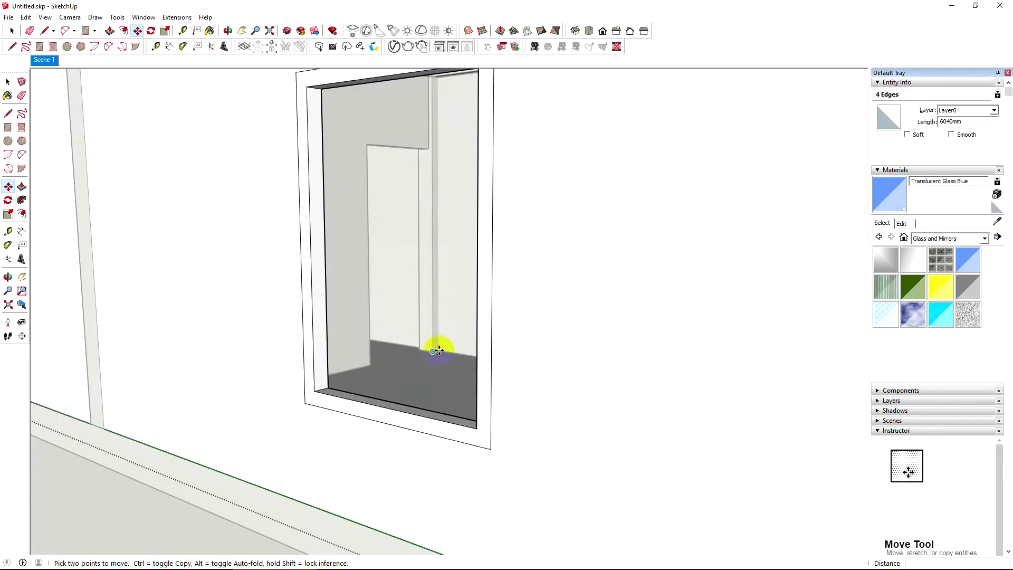
click(475, 309)
scroll(485, 319, down, 2)
scroll(220, 318, up, 5)
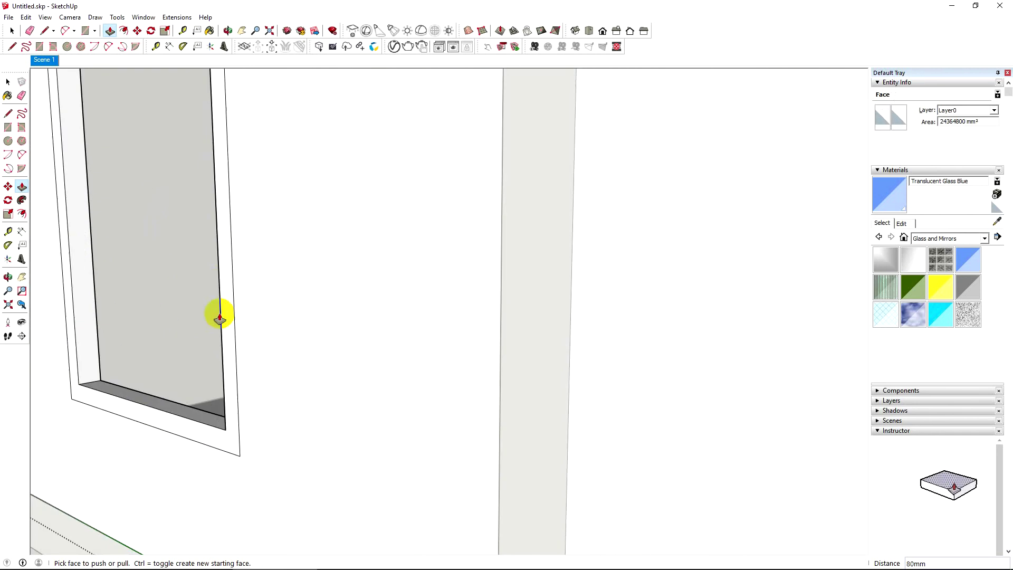
scroll(212, 319, down, 4)
scroll(296, 339, down, 2)
middle_drag(461, 334, 564, 348)
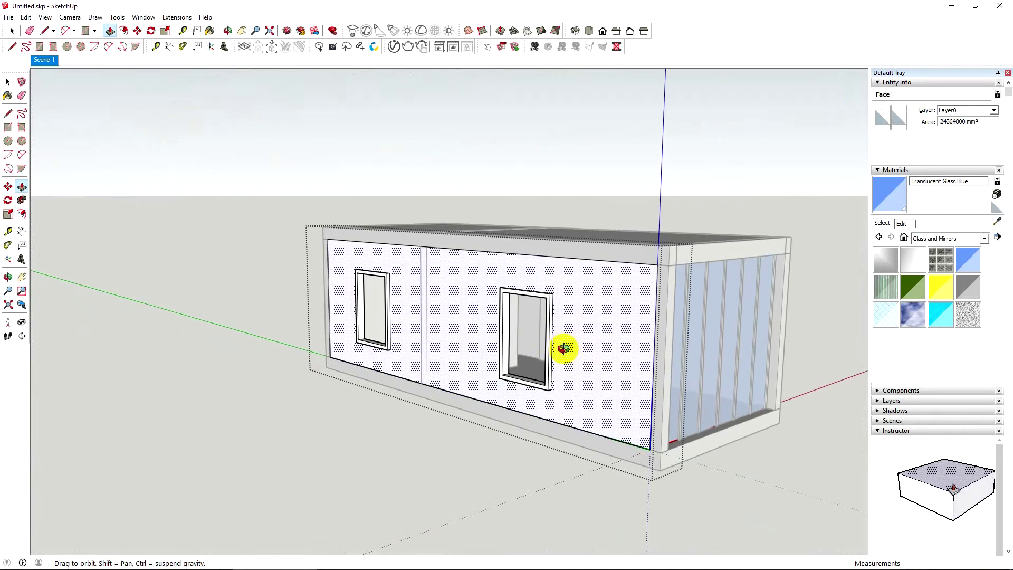
- Close the window group and select both glass sashes on the opposite wall
click(541, 169)
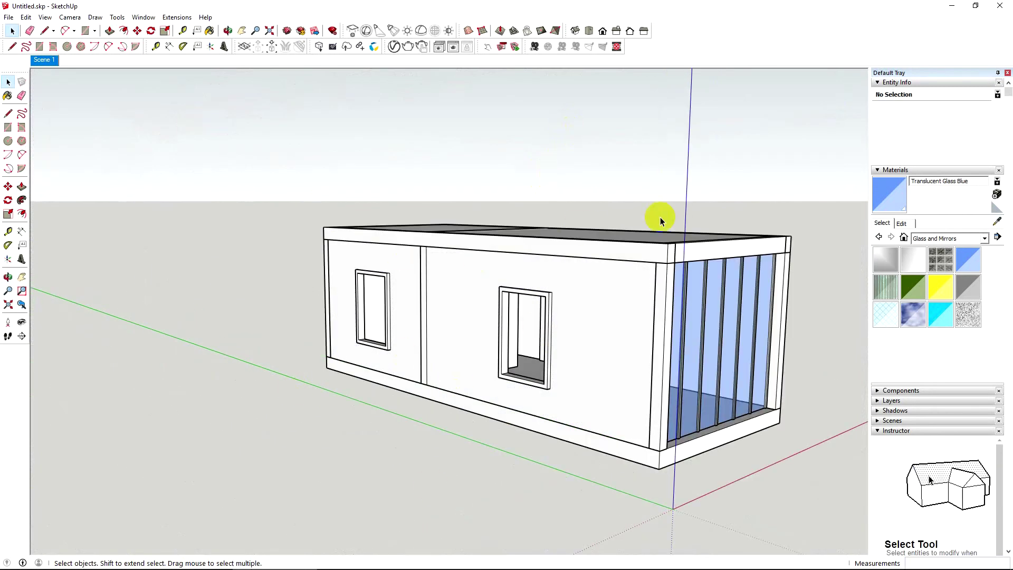
mouse_move(661, 217)
middle_down()
mouse_move(605, 296)
mouse_move(163, 287)
middle_up()
scroll(531, 412, up, 4)
scroll(278, 426, up, 2)
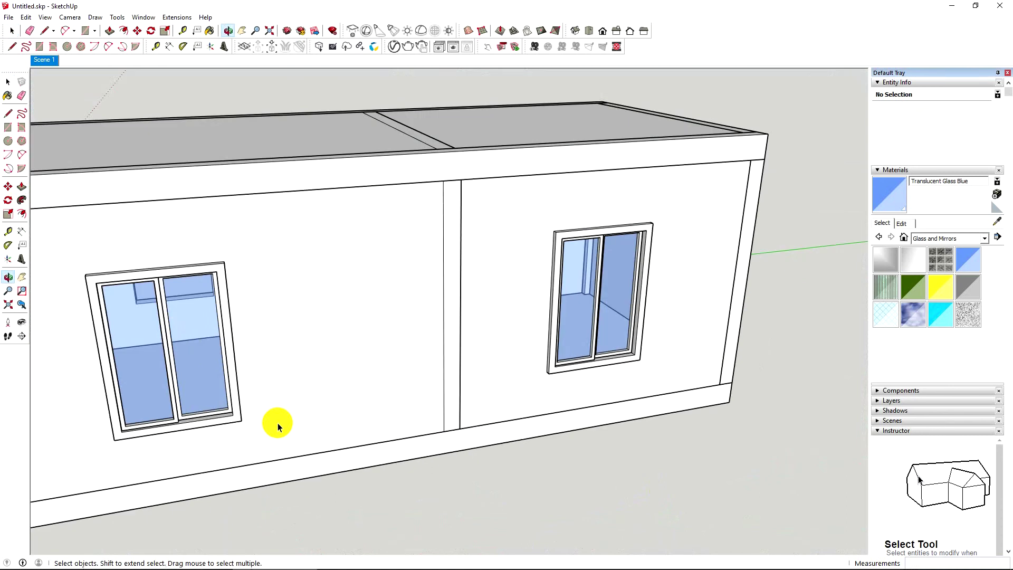
scroll(279, 426, up, 2)
ctrl+click(134, 348)
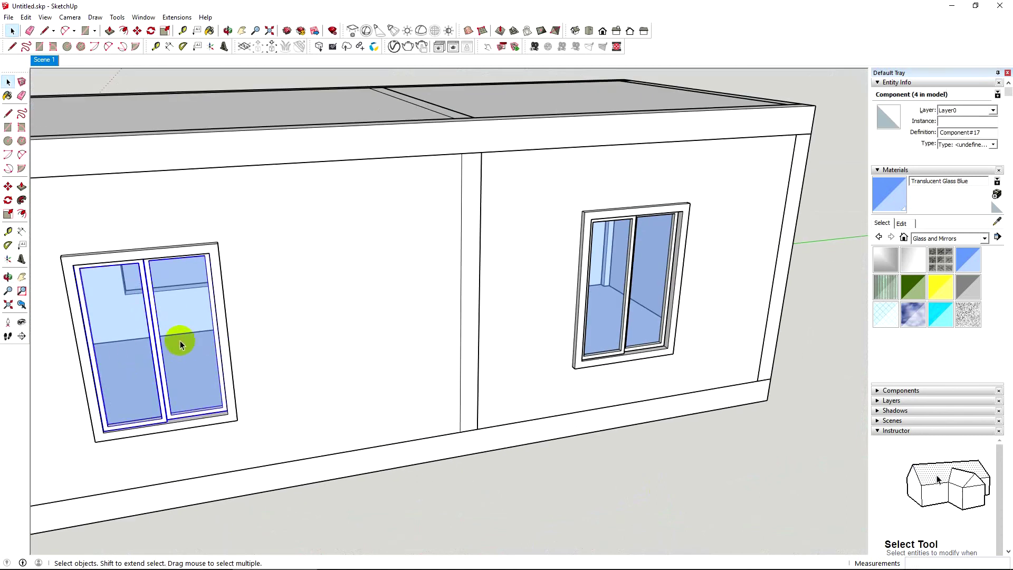
mouse_move(179, 341)
middle_down()
mouse_move(163, 374)
mouse_move(189, 122)
mouse_move(323, 192)
mouse_move(791, 102)
mouse_move(287, 402)
mouse_move(265, 438)
mouse_move(6, 501)
middle_up()
scroll(287, 403, down, 3)
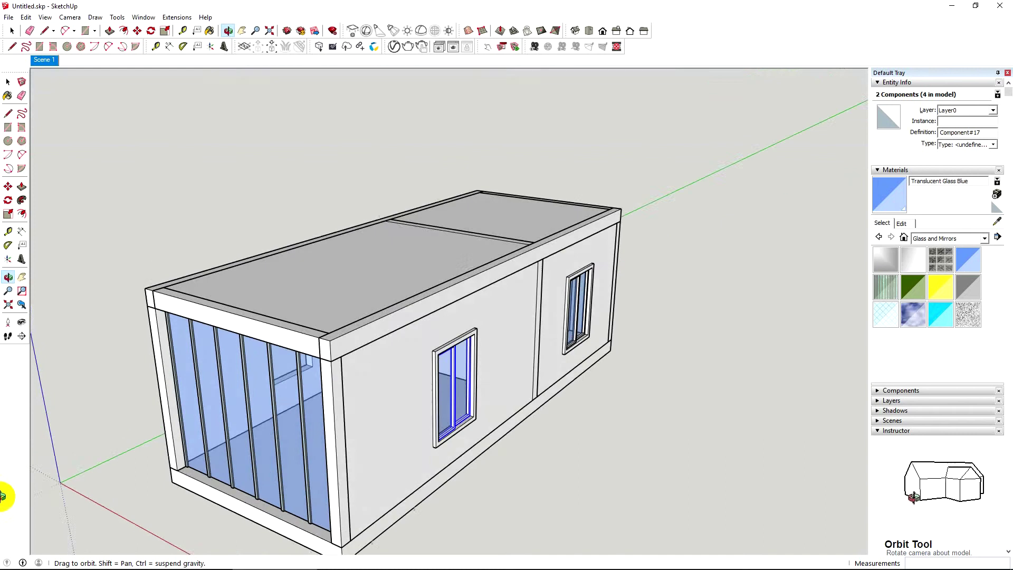
- Carry a copy of the sash pair round to the wall with empty openings
scroll(524, 497, up, 3)
scroll(464, 432, up, 3)
scroll(466, 434, up, 2)
key(m)
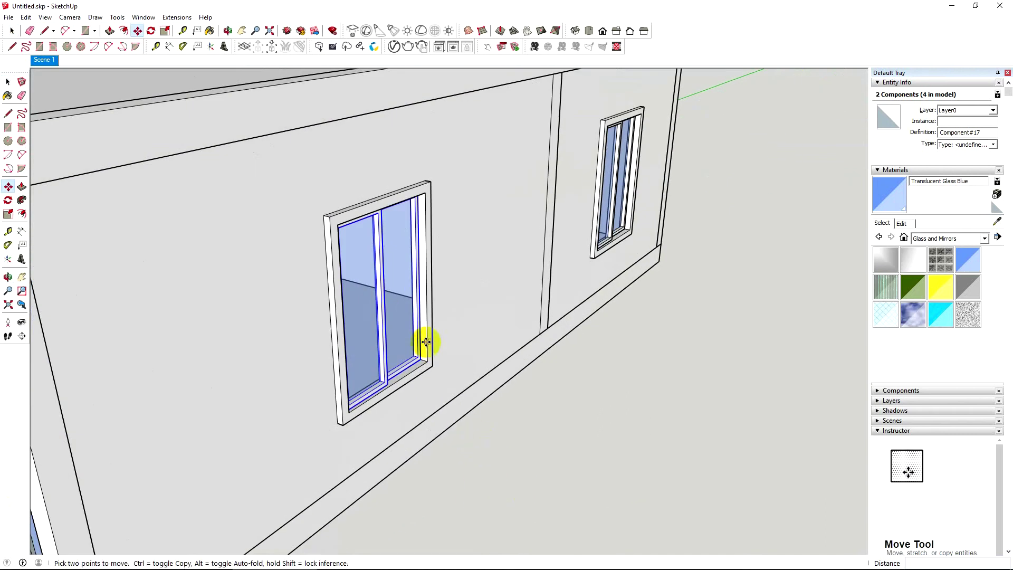
mouse_move(432, 389)
middle_down()
mouse_move(389, 432)
mouse_move(549, 362)
mouse_move(545, 497)
middle_up()
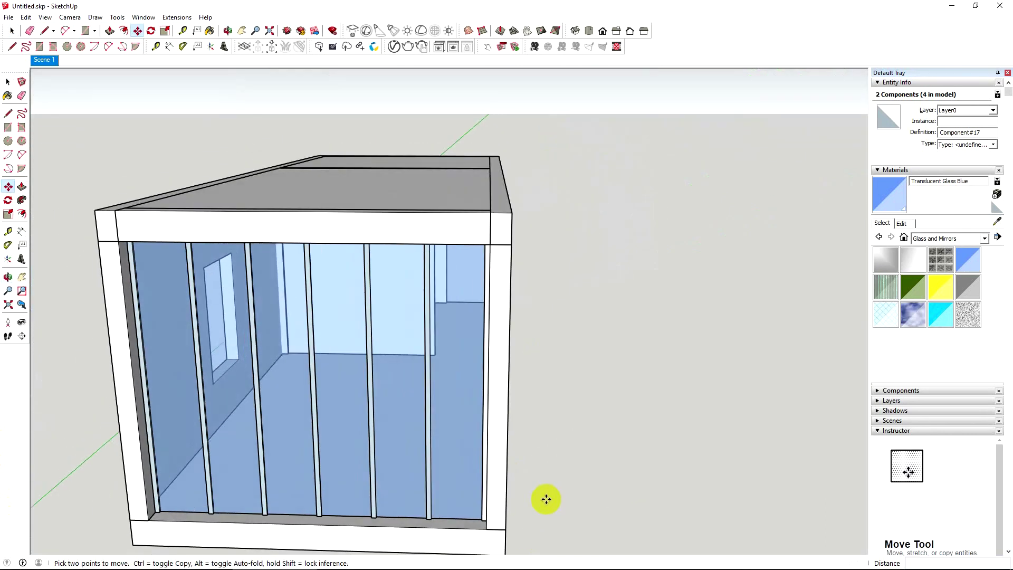
scroll(581, 545, down, 2)
middle_drag(324, 541, 232, 545)
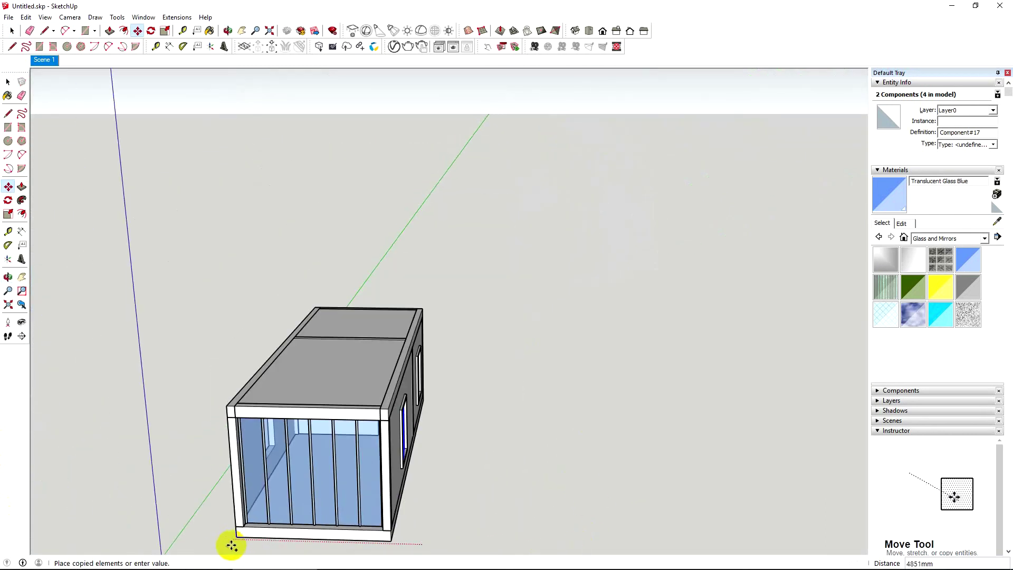
scroll(216, 551, up, 2)
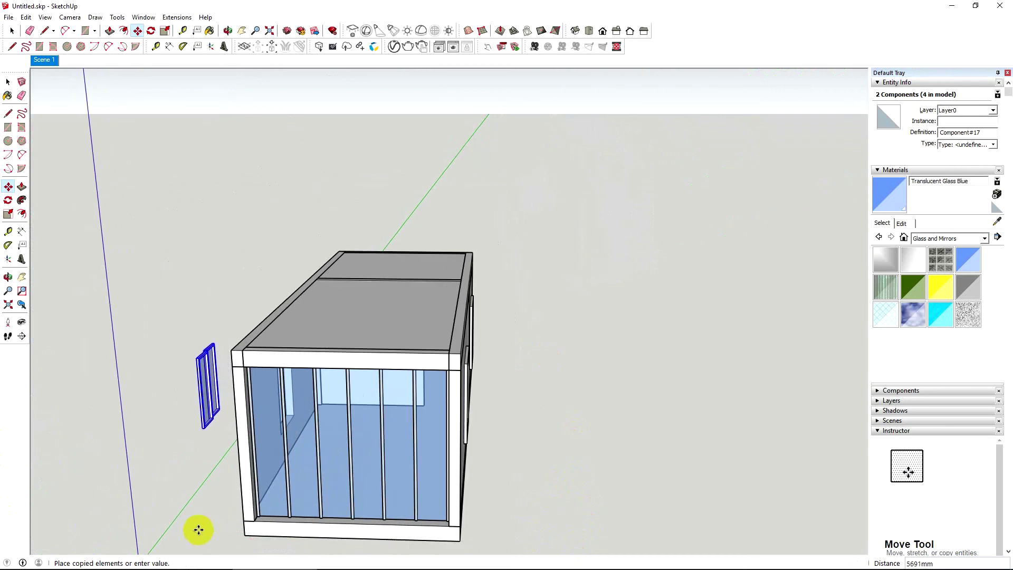
mouse_move(210, 499)
middle_down()
mouse_move(769, 418)
mouse_move(622, 327)
mouse_move(386, 385)
middle_up()
scroll(534, 425, up, 3)
scroll(525, 479, down, 1)
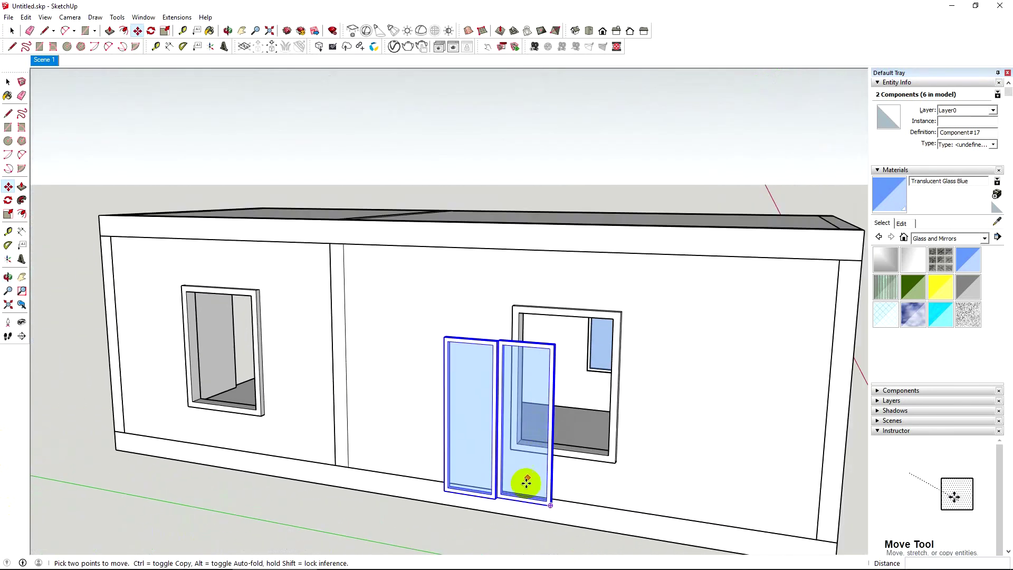
scroll(514, 492, up, 4)
scroll(477, 468, down, 1)
- Reselect both sash panels now sitting in the right-hand window
mouse_move(452, 468)
middle_down()
mouse_move(288, 469)
mouse_move(367, 438)
mouse_move(273, 457)
mouse_move(5, 426)
mouse_move(464, 402)
middle_up()
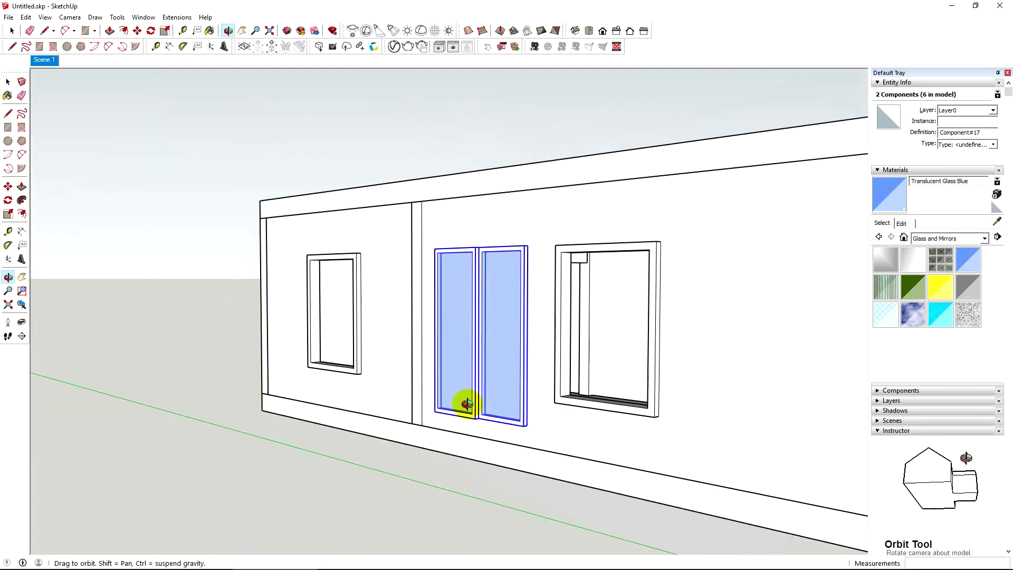
scroll(538, 445, up, 3)
scroll(533, 429, up, 1)
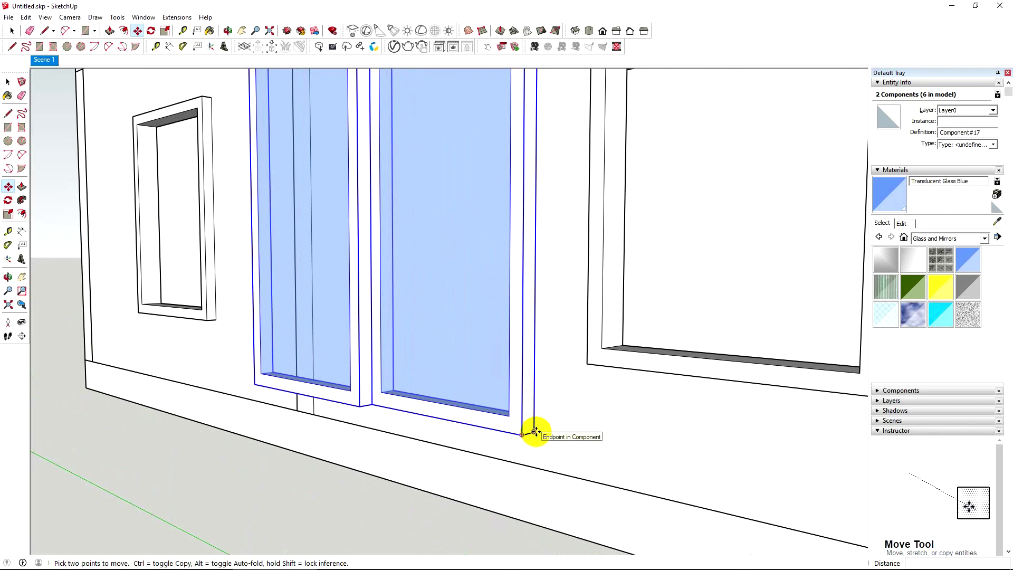
scroll(534, 431, down, 5)
key(space)
click(562, 301)
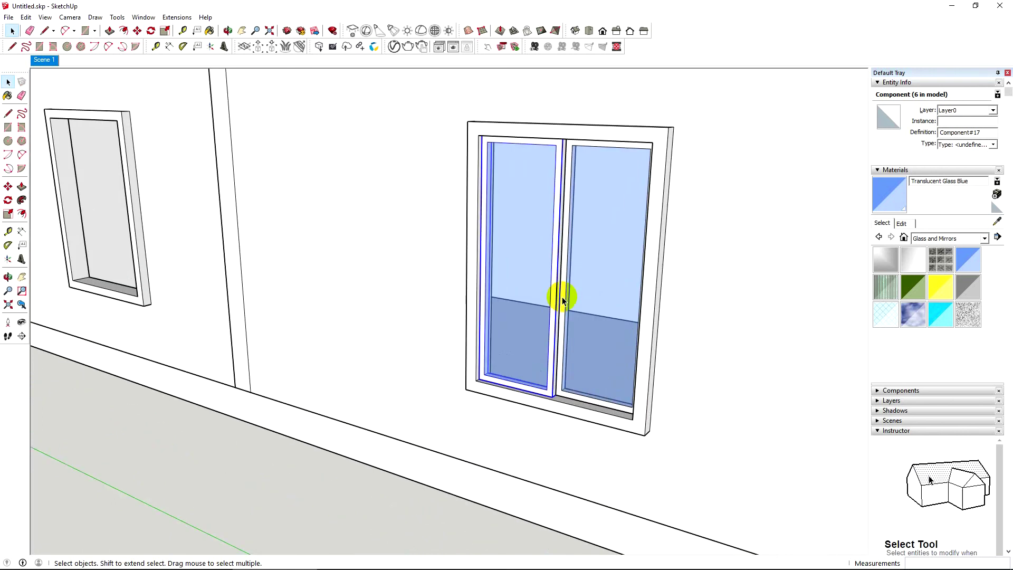
shift+click(526, 287)
- Copy the sash pair from the window corner into the left window opening
middle_drag(526, 287, 503, 399)
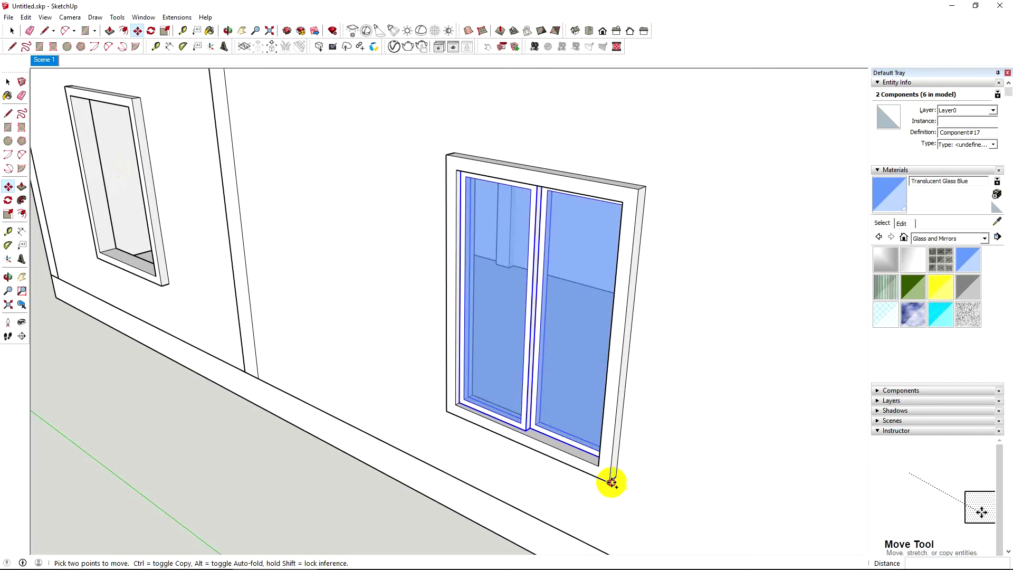
click(611, 482)
scroll(430, 407, down, 5)
middle_drag(430, 407, 414, 403)
scroll(254, 351, up, 5)
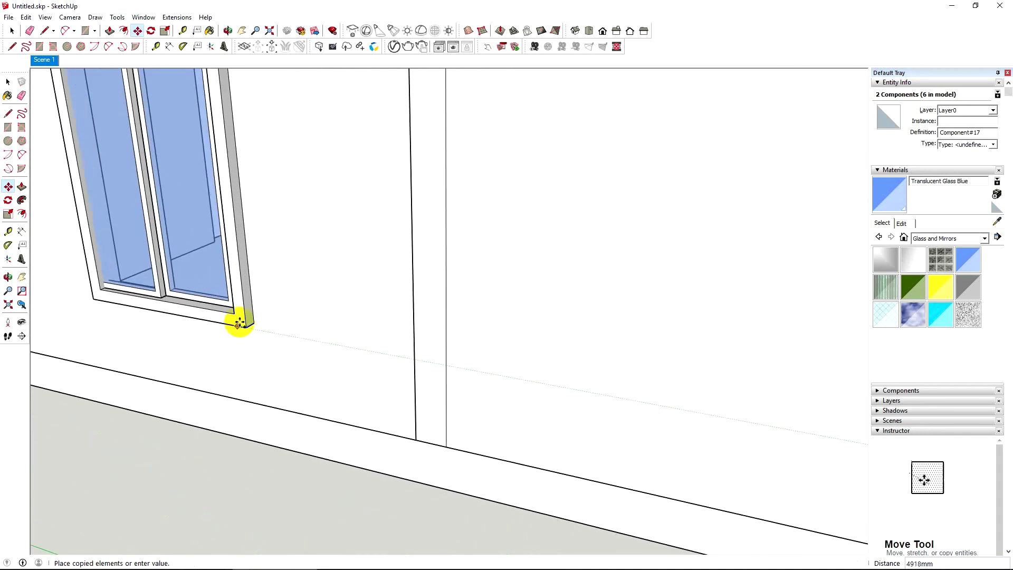
scroll(245, 326, down, 3)
middle_drag(246, 326, 237, 306)
scroll(436, 363, down, 3)
click(440, 362)
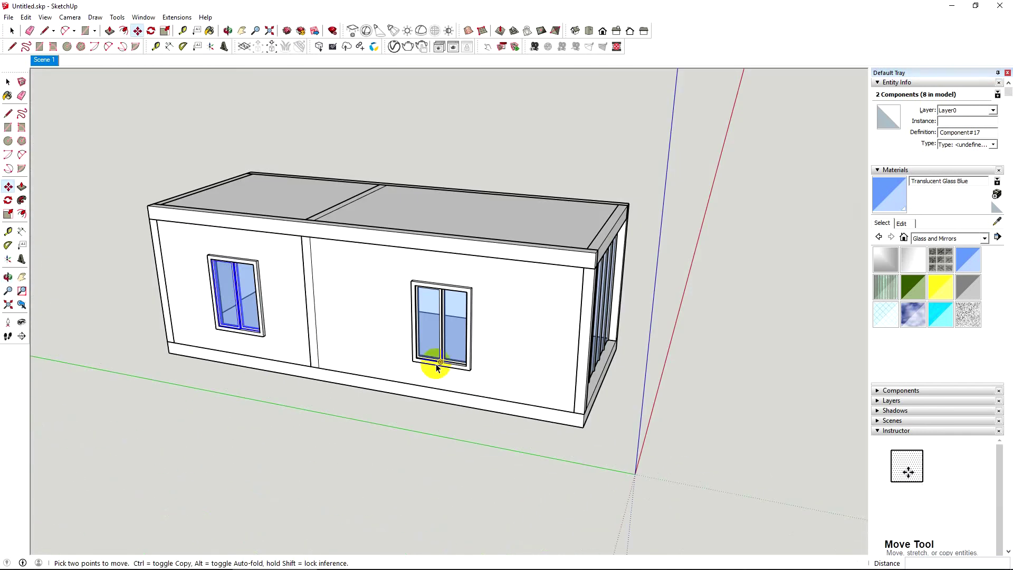
click(660, 390)
scroll(670, 398, down, 3)
middle_drag(671, 398, 470, 419)
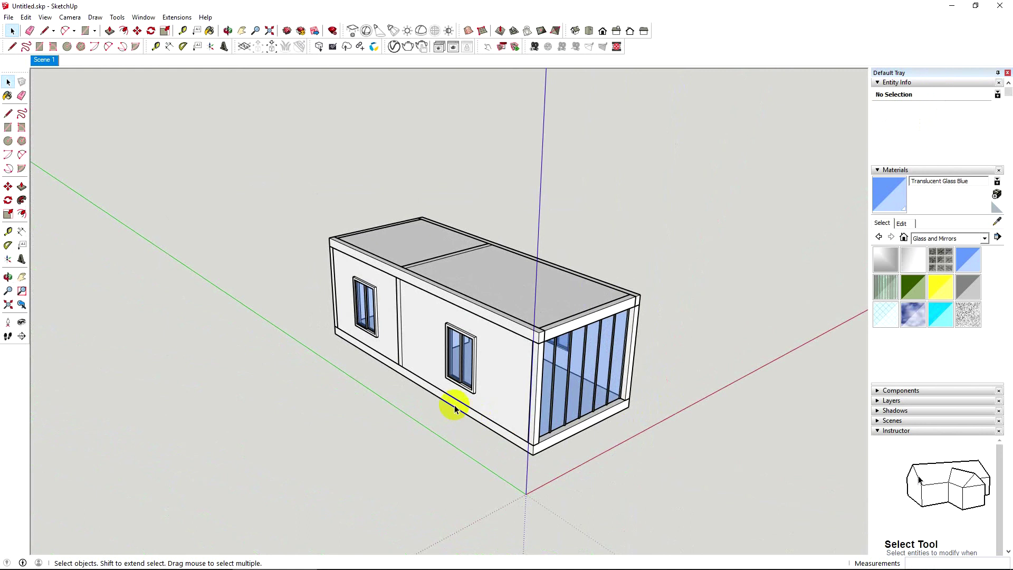
scroll(455, 408, down, 3)
middle_drag(387, 404, 290, 296)
scroll(414, 314, up, 3)
mouse_move(414, 314)
middle_down()
mouse_move(673, 353)
mouse_move(249, 385)
mouse_move(299, 367)
middle_up()
scroll(470, 407, up, 3)
scroll(470, 407, up, 3)
middle_drag(470, 407, 309, 399)
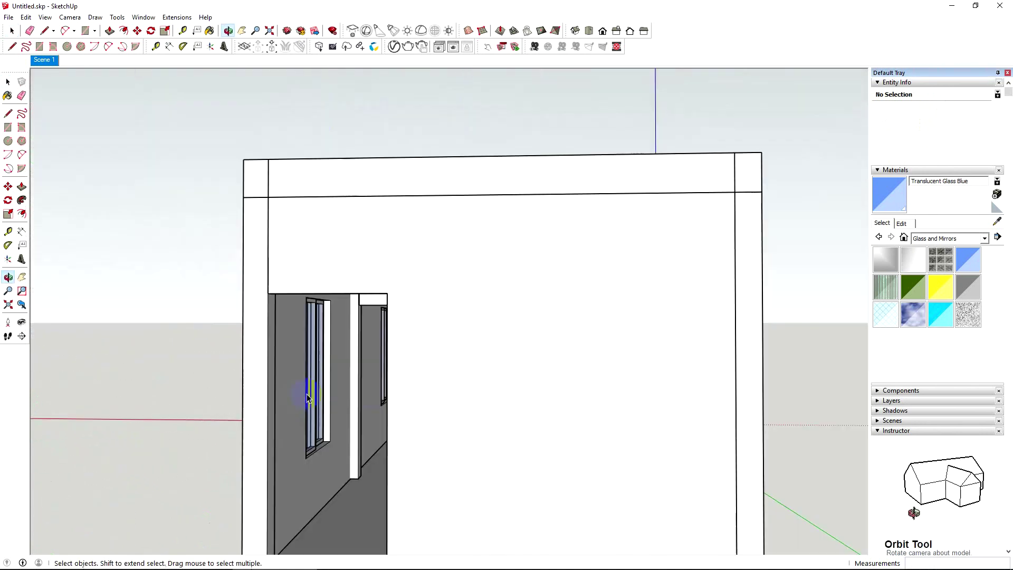
scroll(339, 377, down, 3)
click(49, 61)
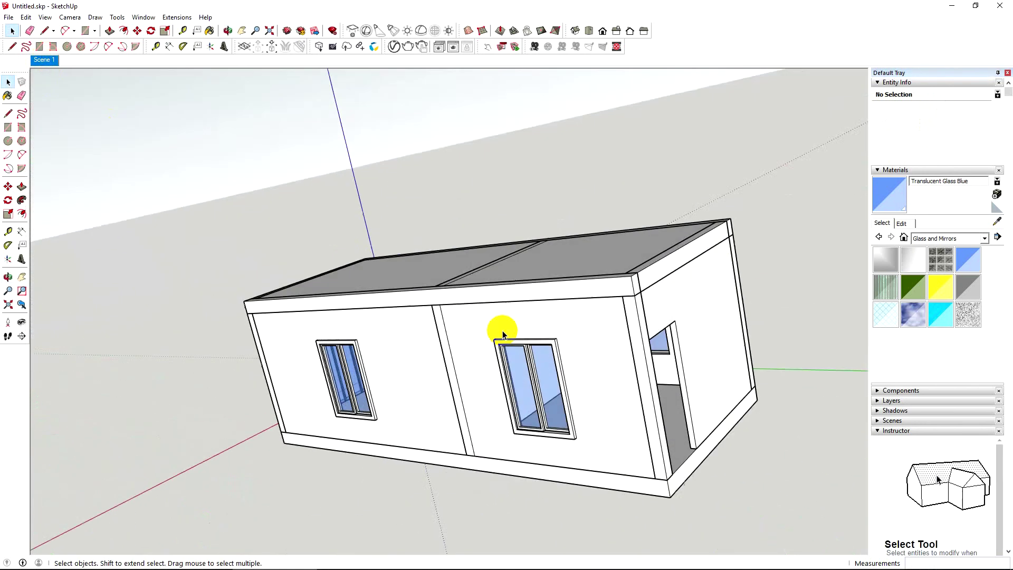
scroll(353, 419, up, 3)
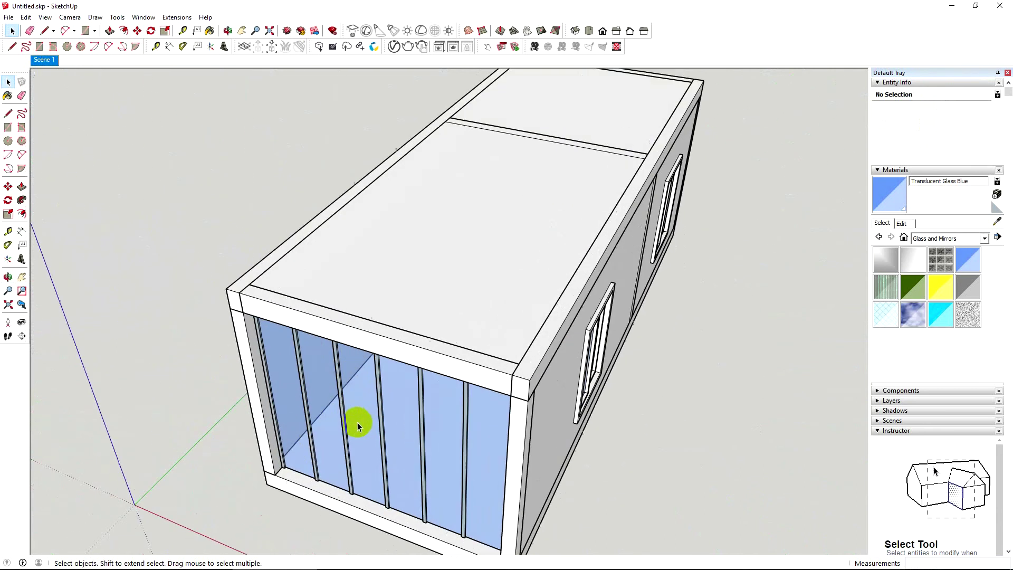
mouse_move(357, 418)
middle_down()
mouse_move(317, 323)
mouse_move(410, 282)
mouse_move(429, 287)
mouse_move(300, 290)
mouse_move(376, 312)
middle_up()
scroll(486, 278, up, 5)
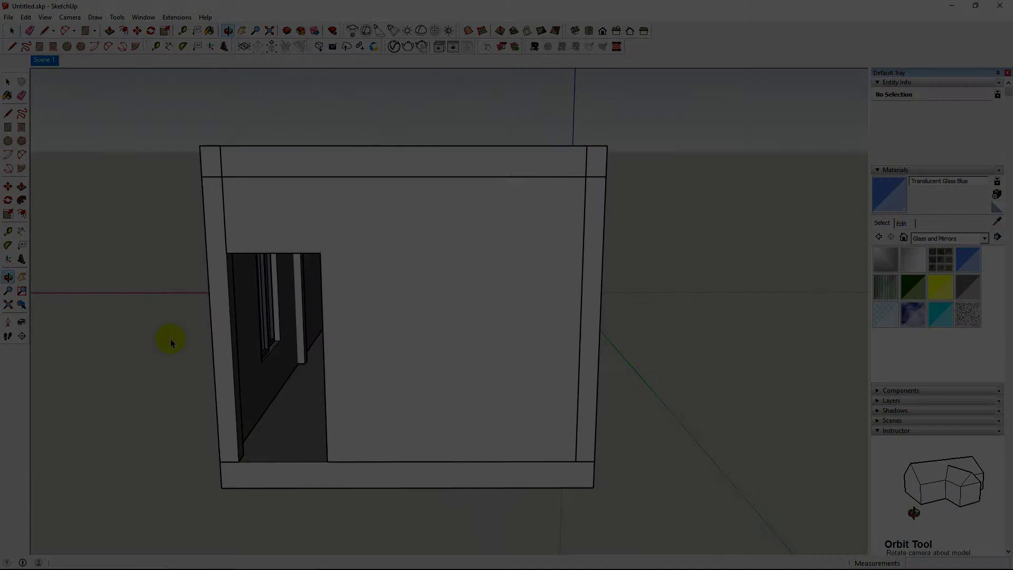